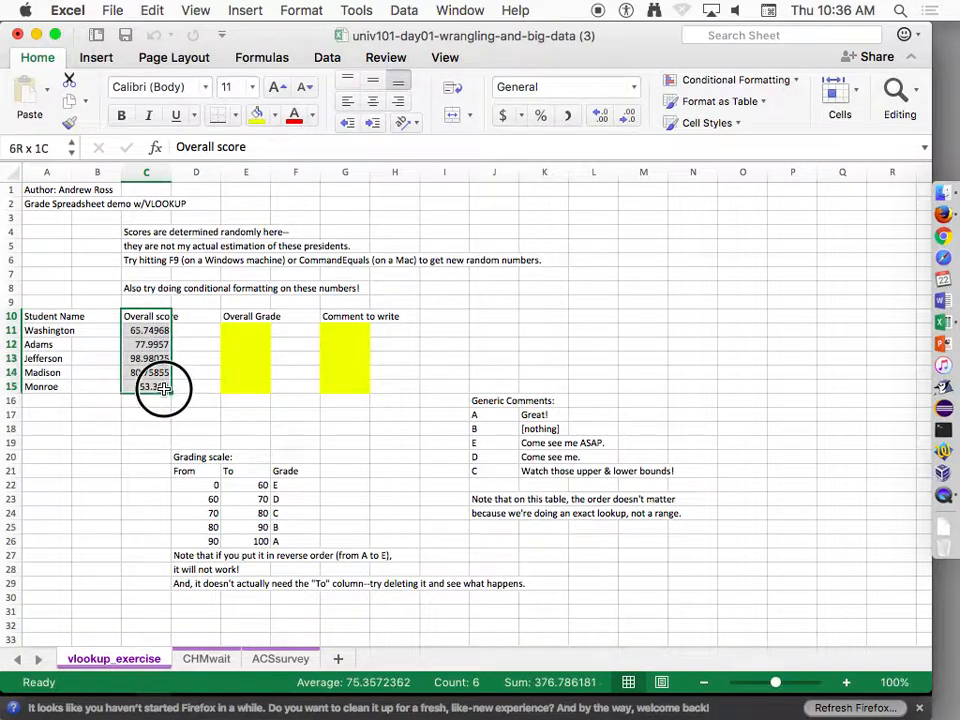
Examine the score formula in C11, the overall scores in C11:C15 and the grading scale table.
double_click(150, 330)
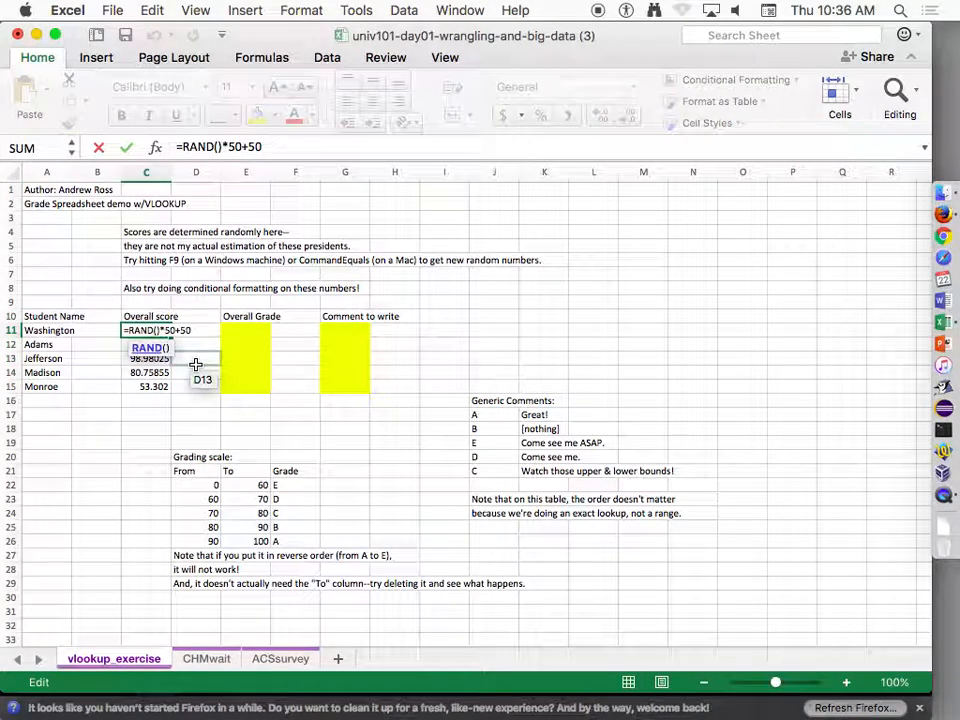
key(Escape)
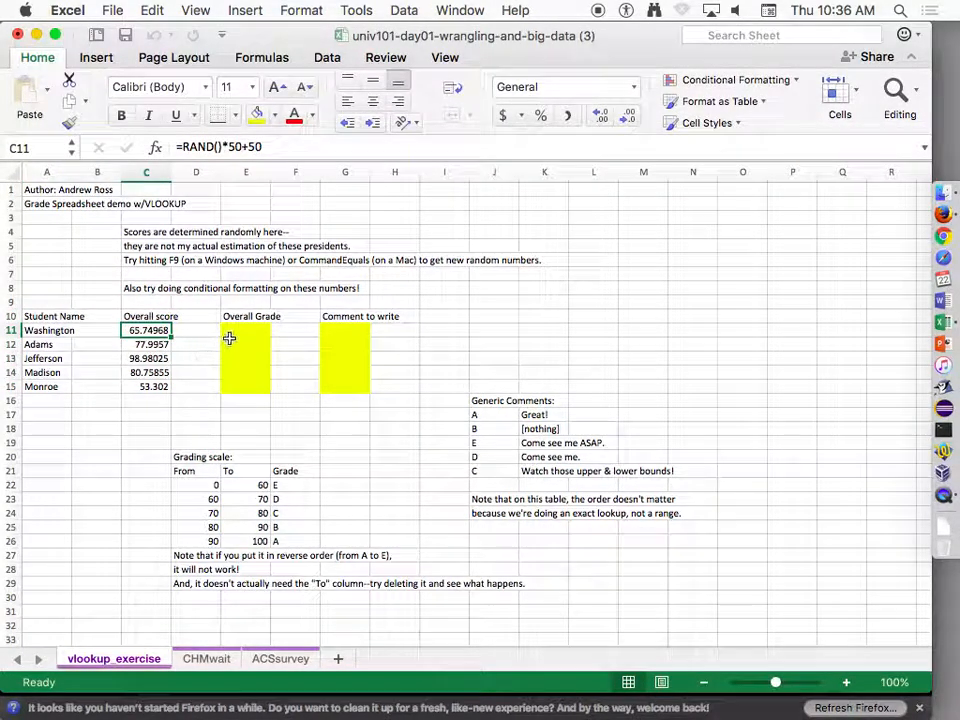
drag(150, 330, 150, 388)
drag(196, 473, 293, 538)
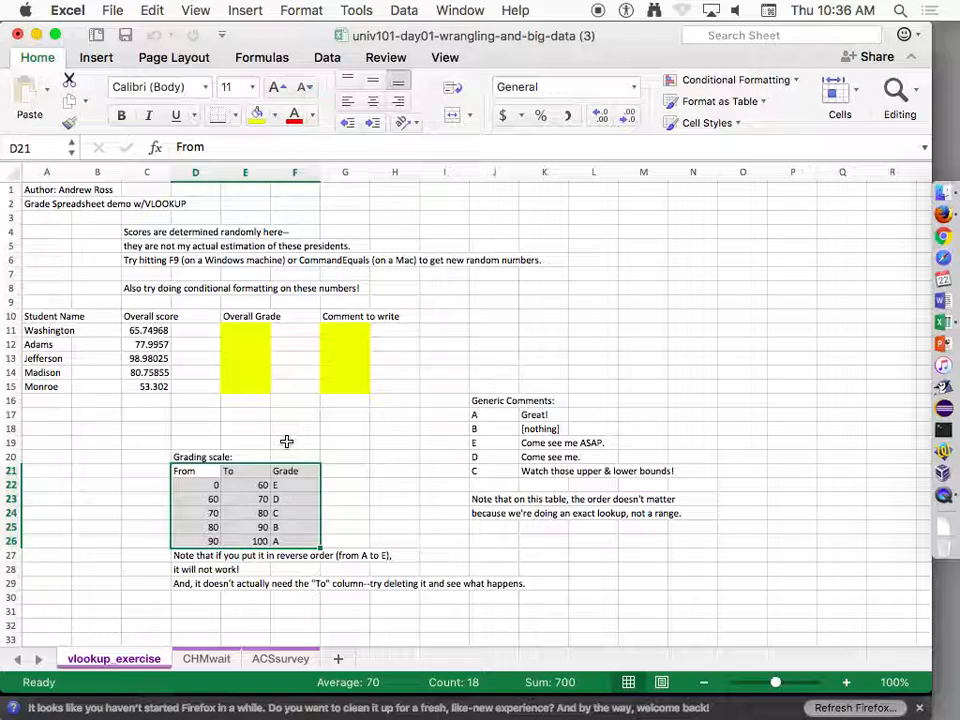
Start a VLOOKUP formula in E11 that looks up score C11 in the absolute grading scale range $D$22:$F$26.
click(252, 330)
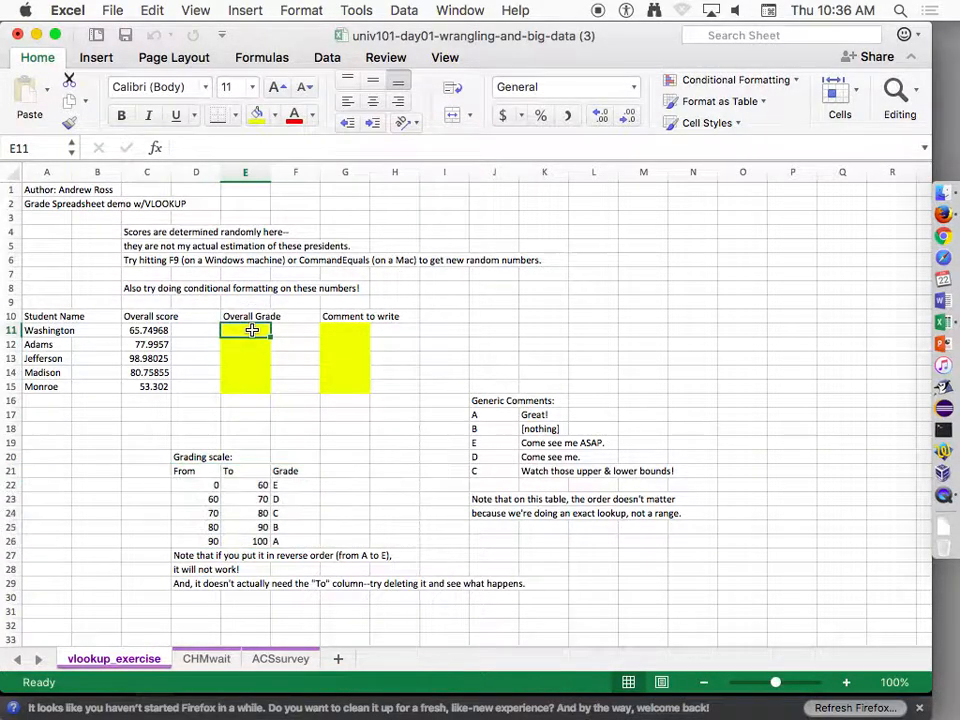
text(=)
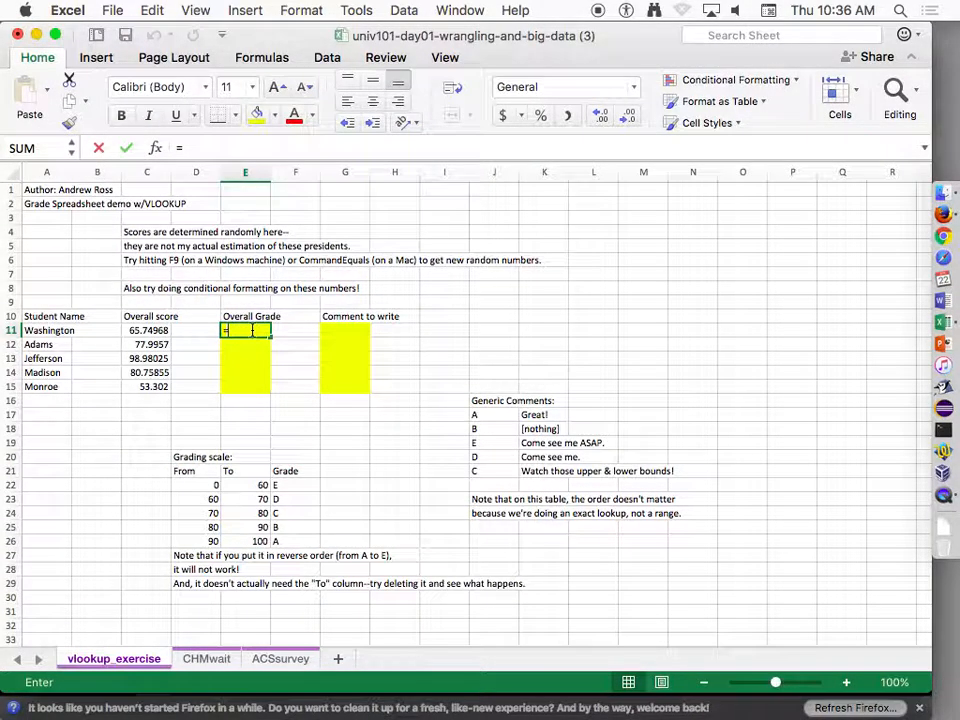
text(vlookup()
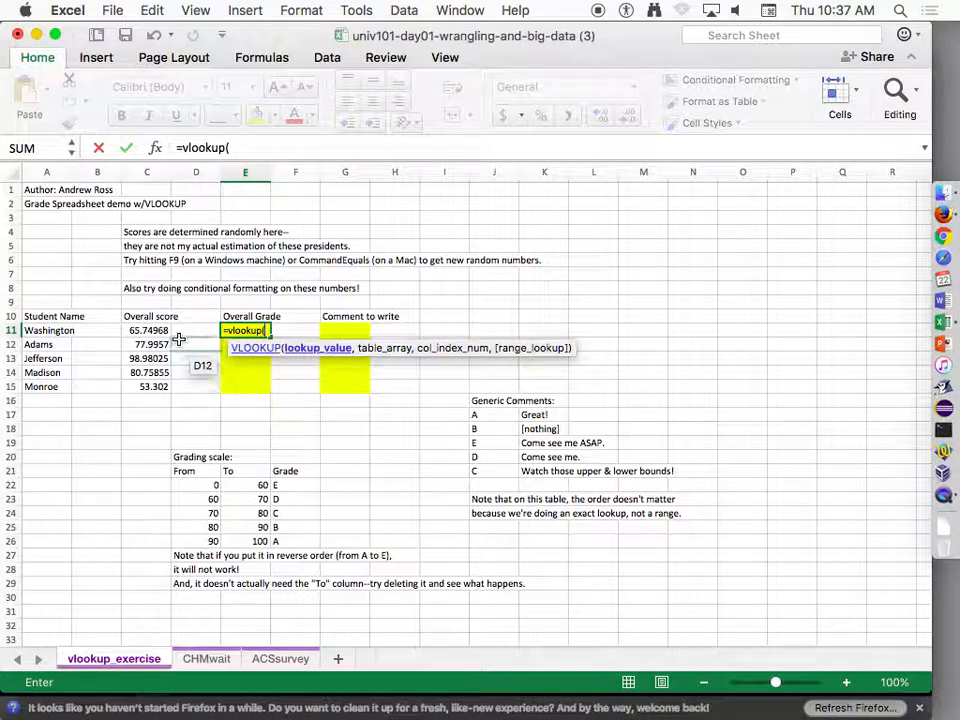
click(149, 331)
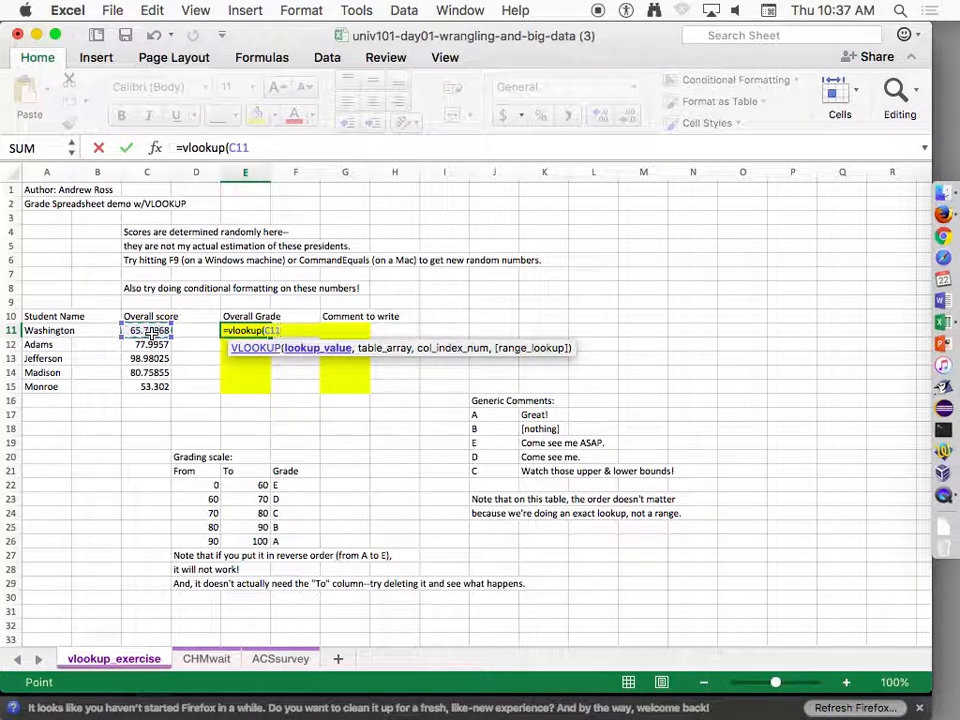
text(,)
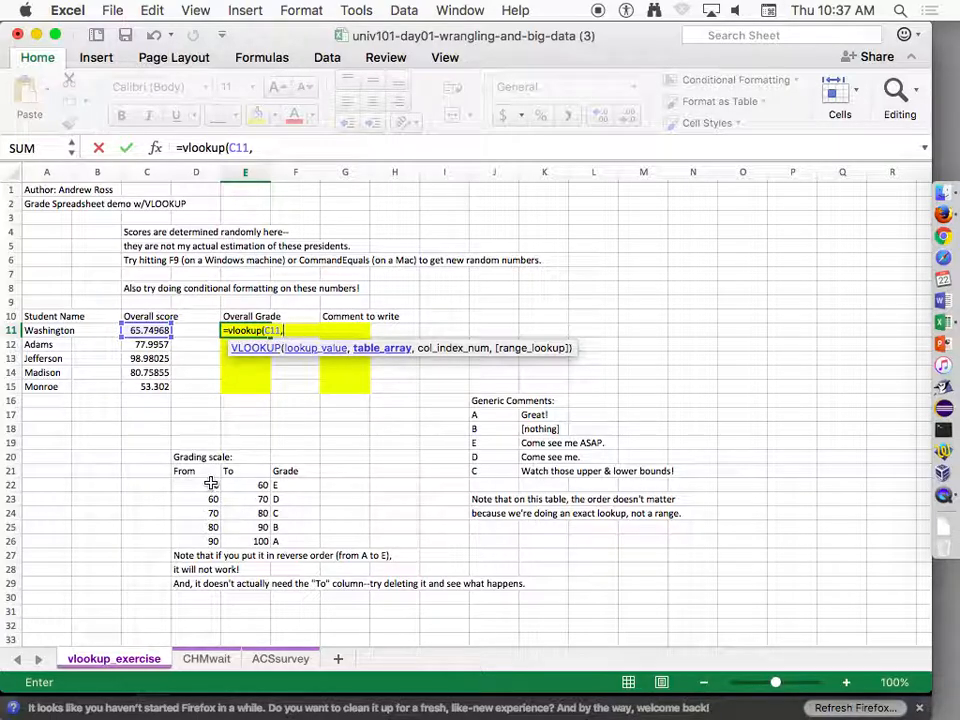
drag(211, 484, 277, 541)
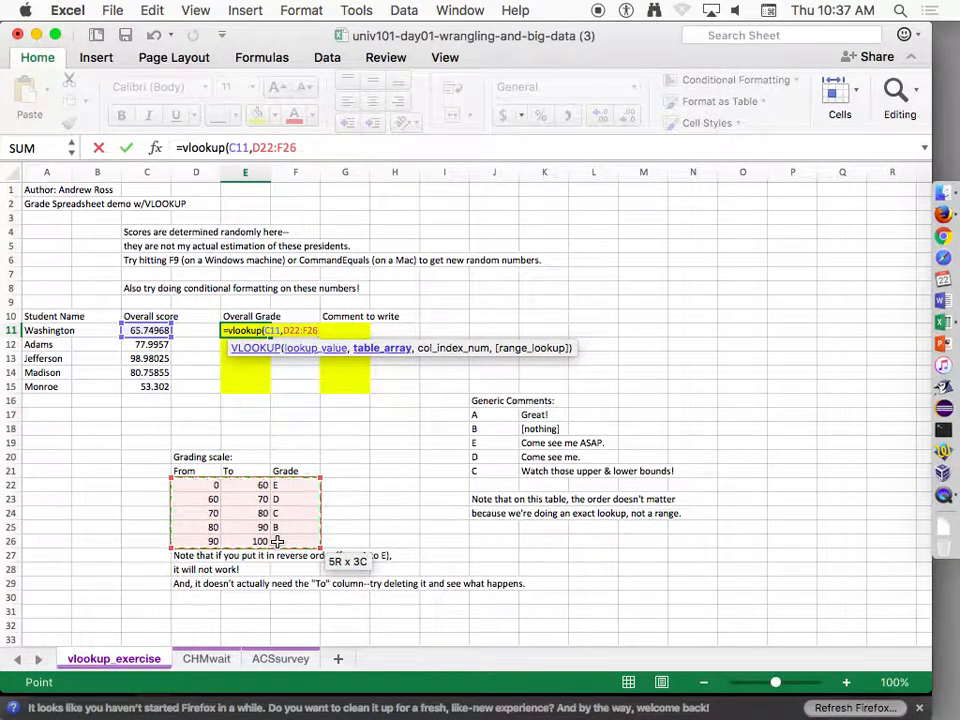
drag(277, 541, 277, 541)
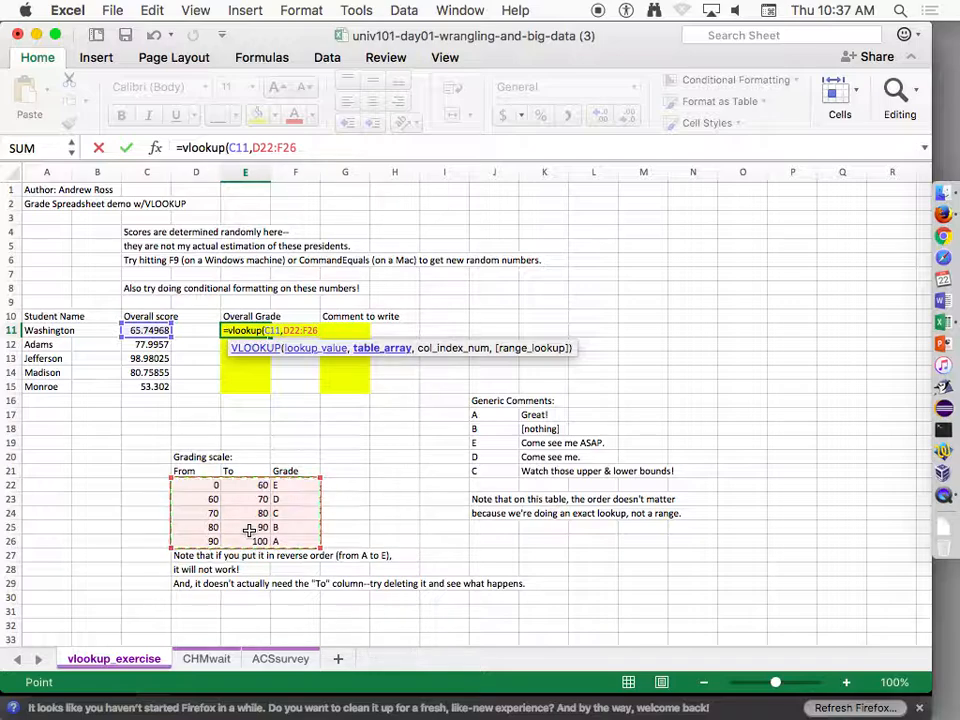
key(super+t)
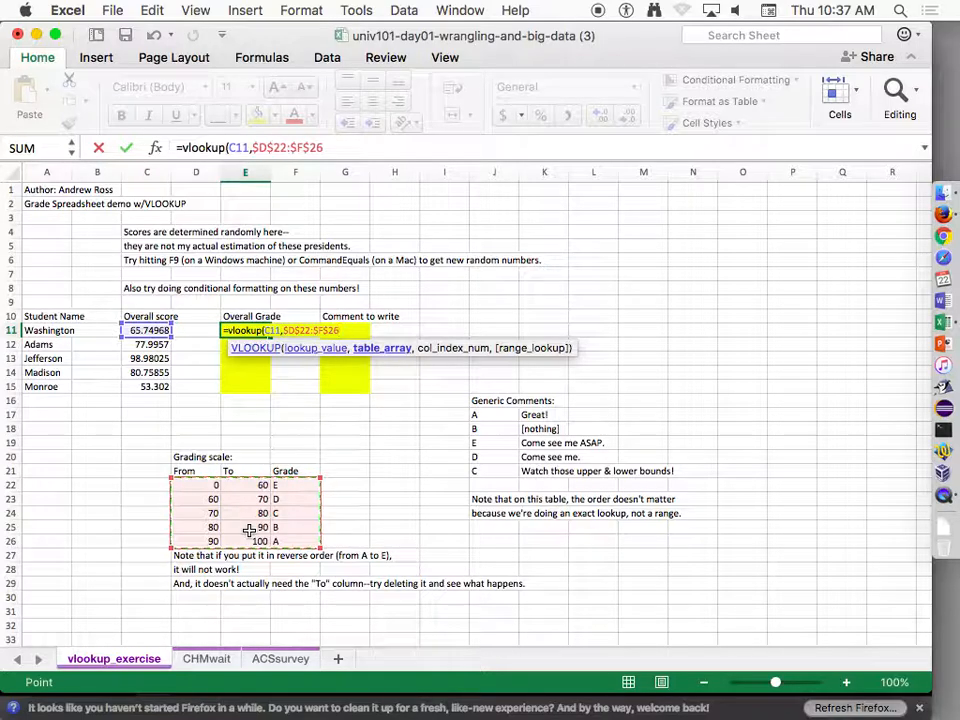
text(,)
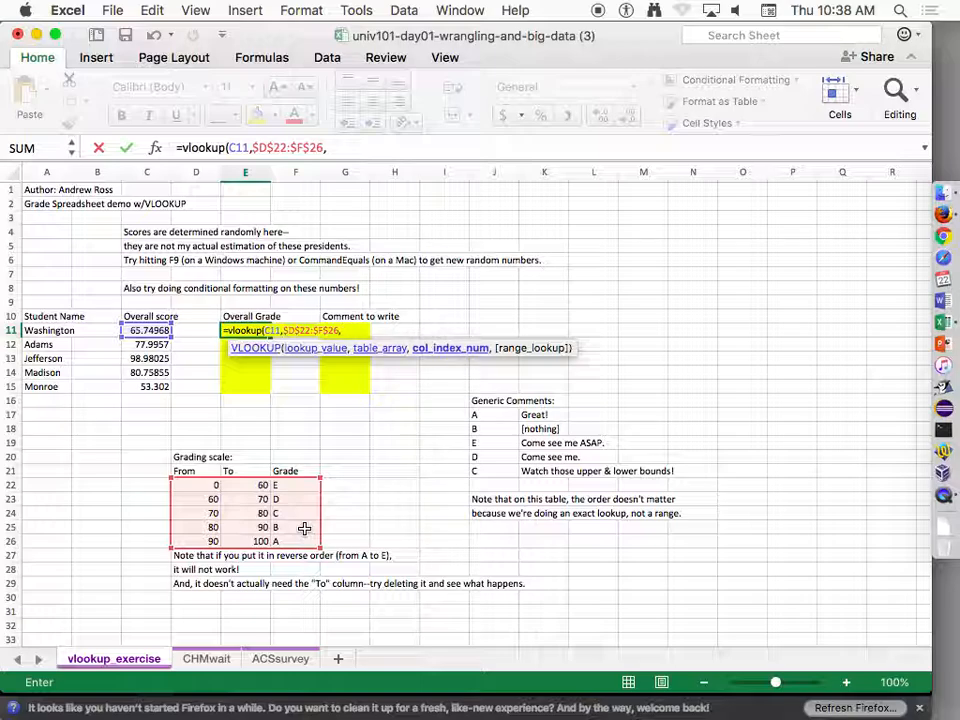
Complete the E11 VLOOKUP with column index 3 and range lookup true, and enter the formula.
text(3)
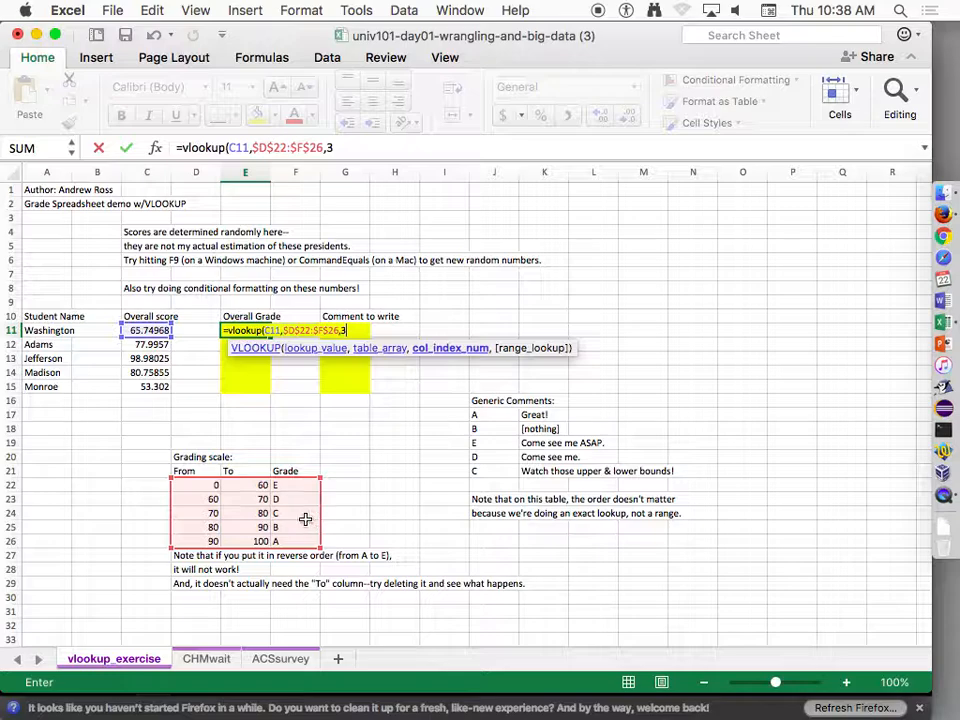
text(,)
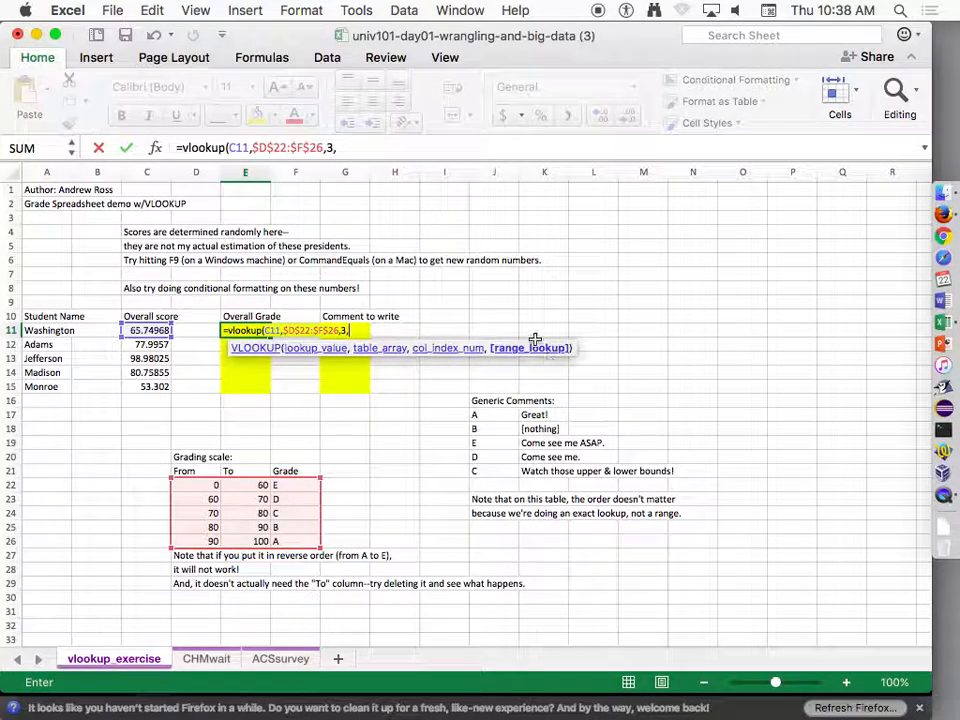
text(true)
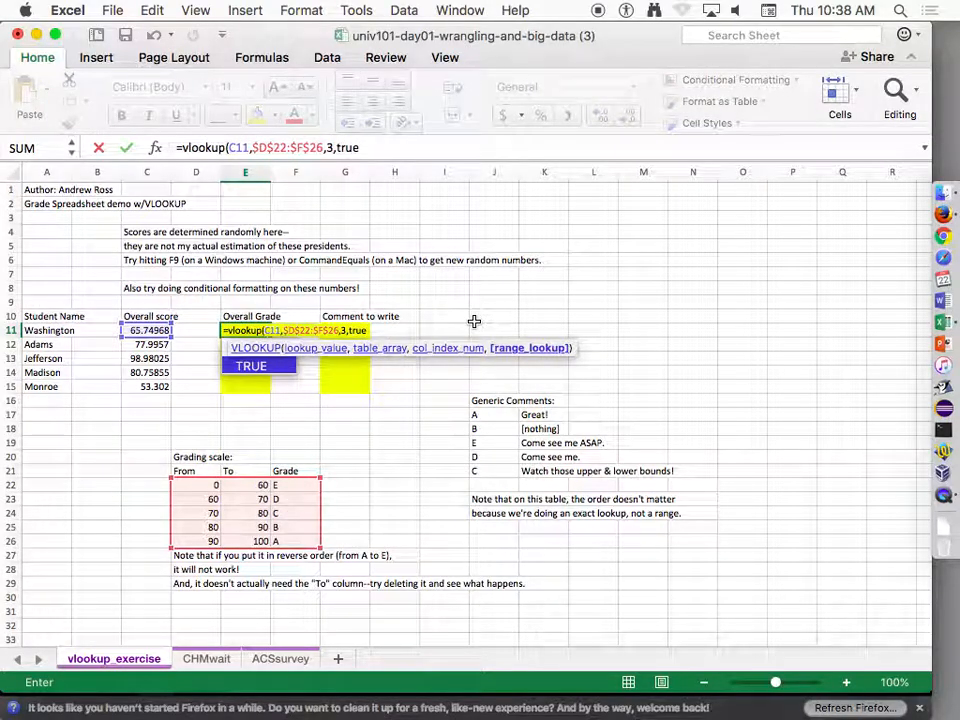
text())
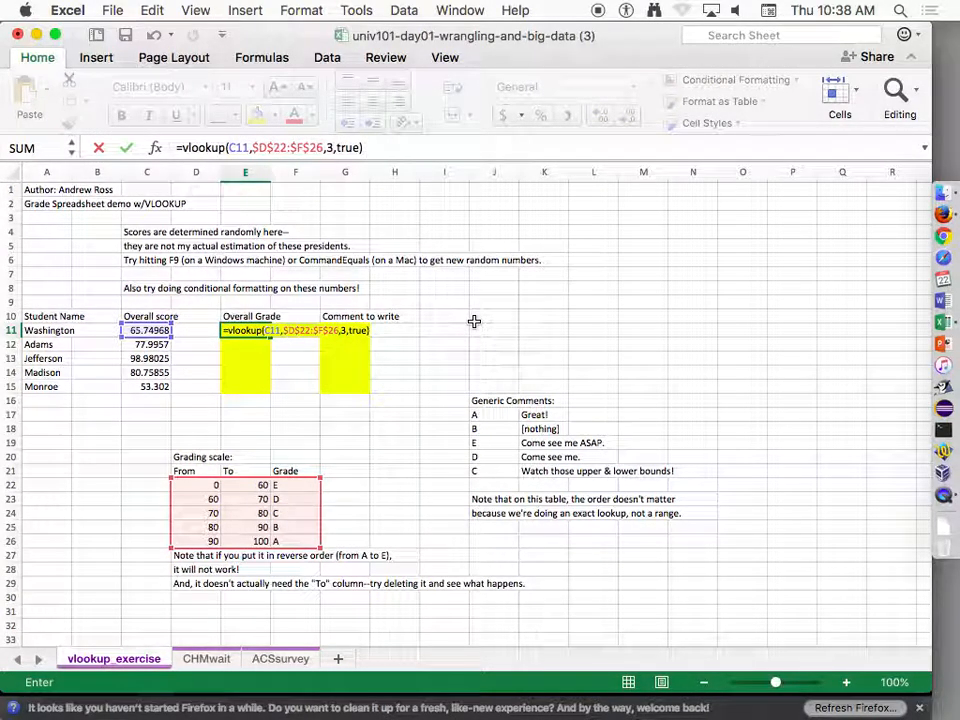
key(BackSpace)
key(BackSpace)
key(BackSpace)
key(BackSpace)
key(BackSpace)
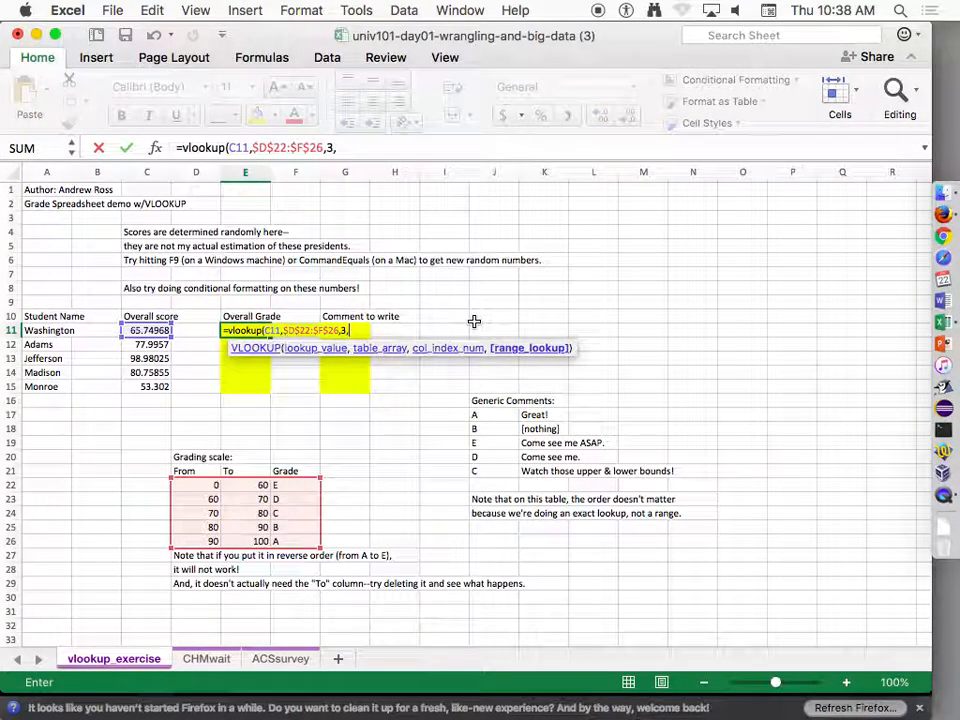
text(tr)
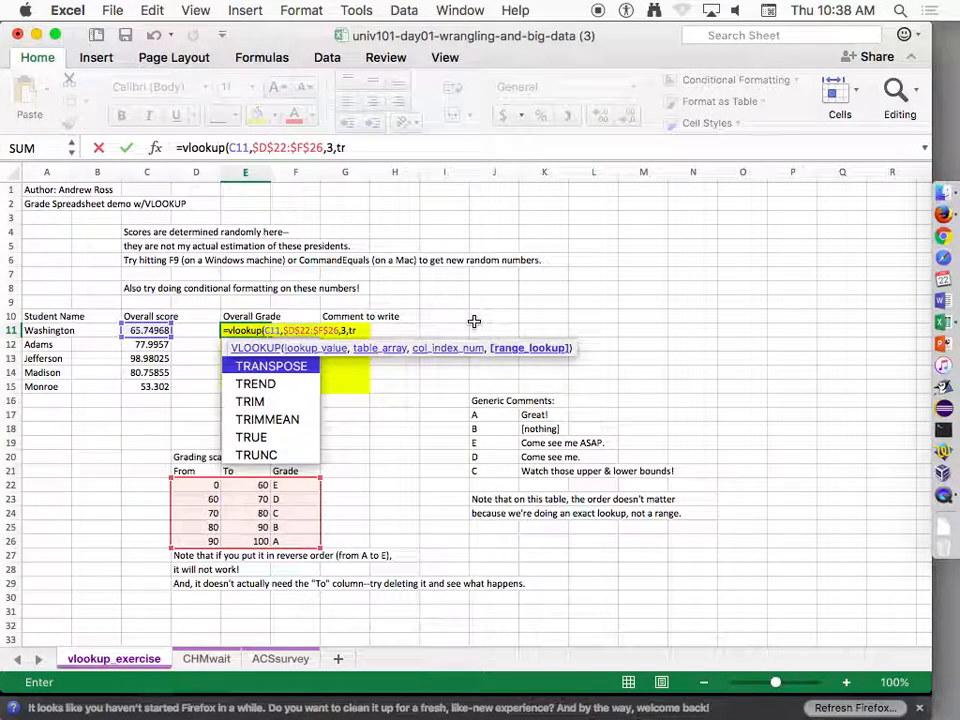
text(ue))
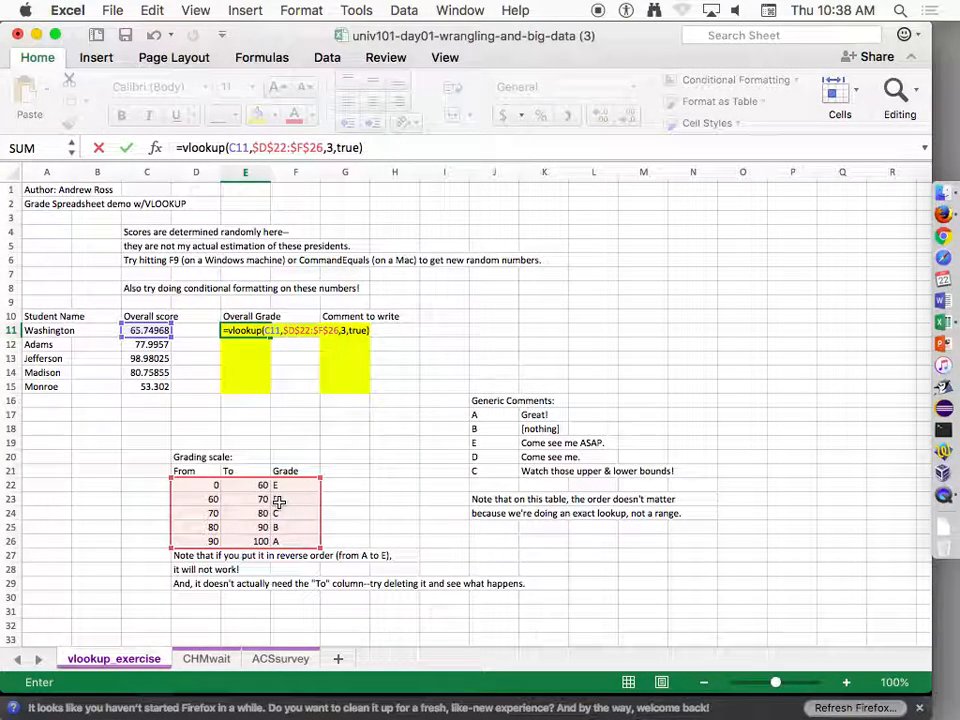
key(Return)
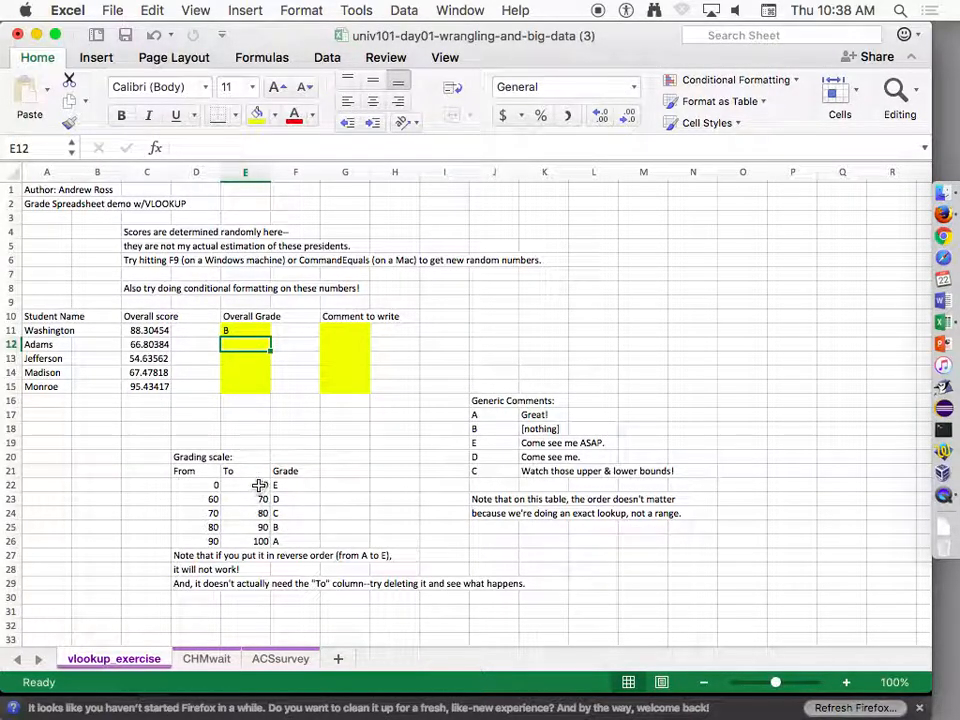
Clear the grading scale's To values in E22:E26 and fill those cells with the text sf, a, afg, a and we.
drag(259, 484, 260, 541)
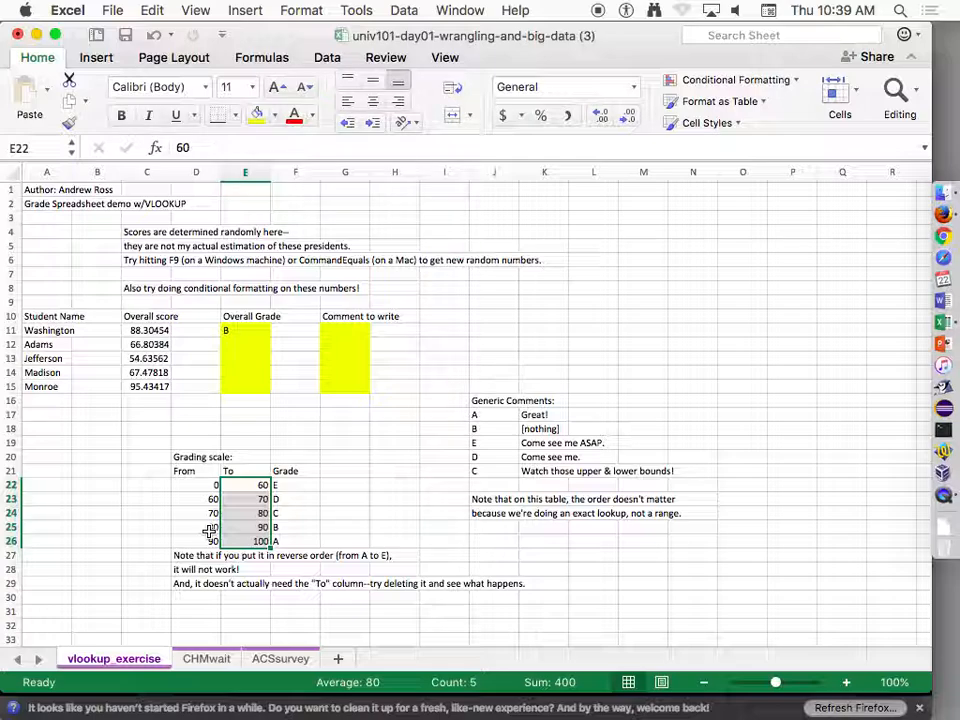
key(Delete)
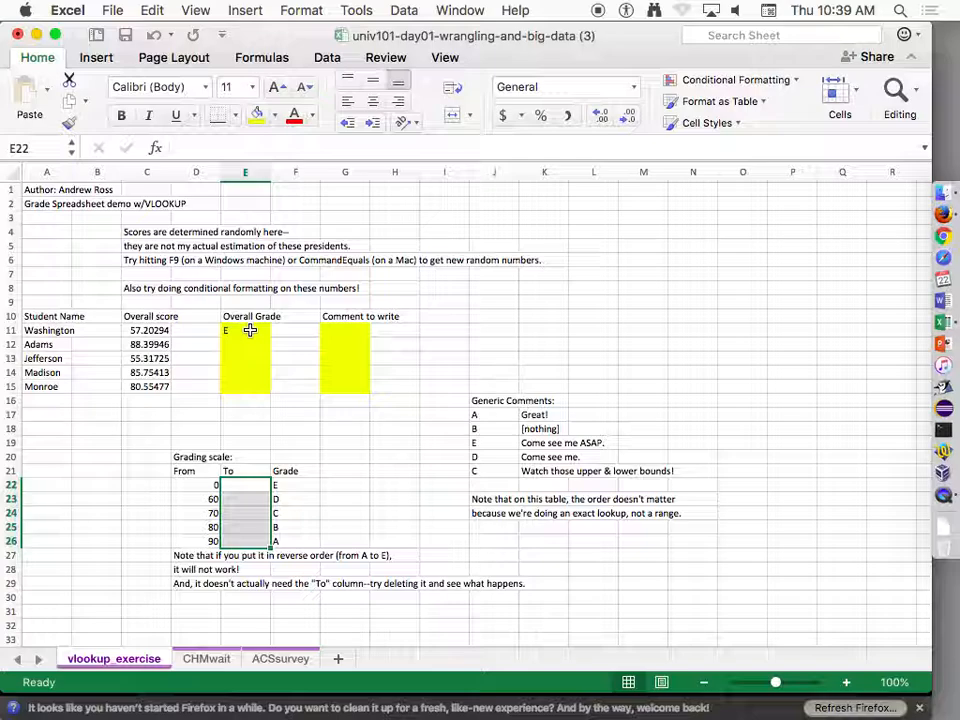
text(sf)
key(Return)
text(a)
key(Return)
text(afg)
key(Return)
text(a we)
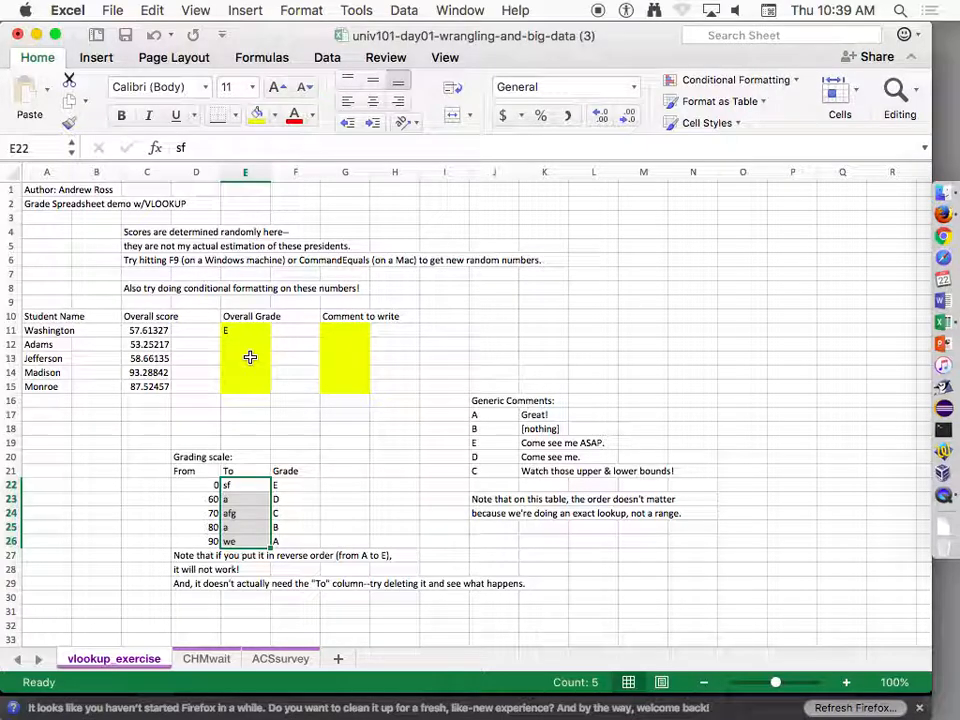
Undo the text entries and the clearing of the grading scale's To column.
key(super+z)
key(super+z)
key(super+z)
key(super+z)
key(super+z)
key(super+z)
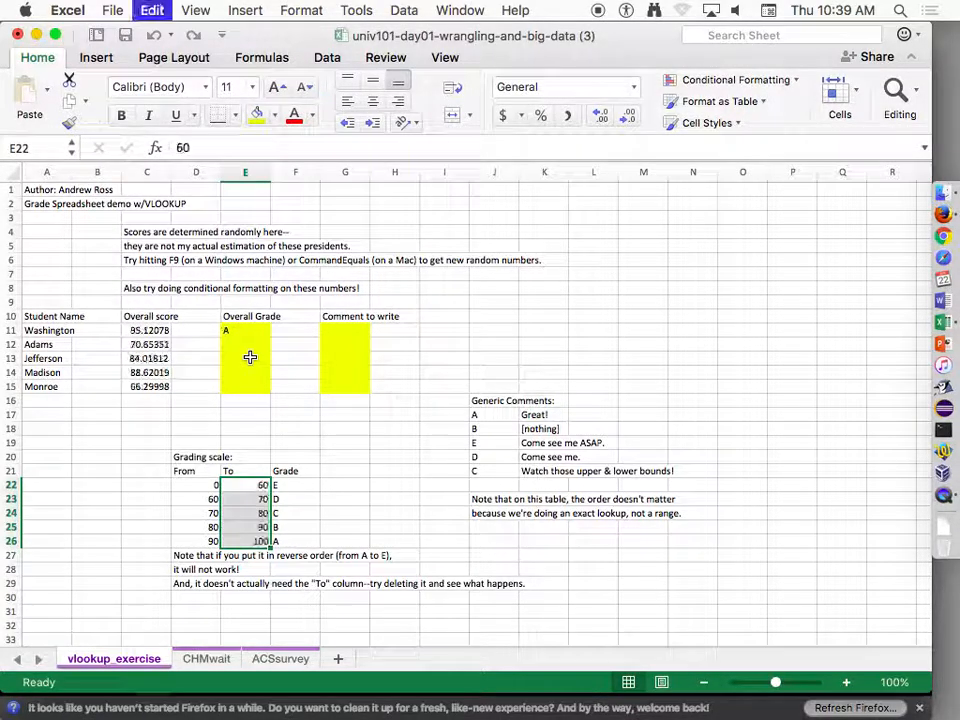
Review the grading scale's From thresholds and fill the grade formula from E11 down to E15.
click(211, 485)
drag(211, 485, 210, 541)
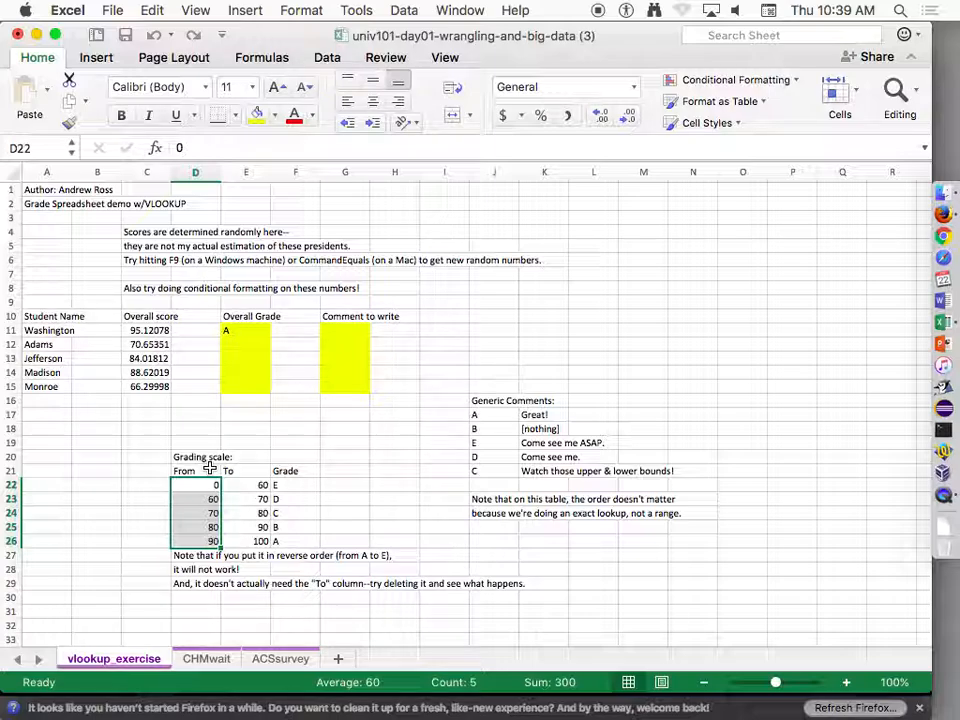
click(253, 330)
drag(270, 337, 270, 395)
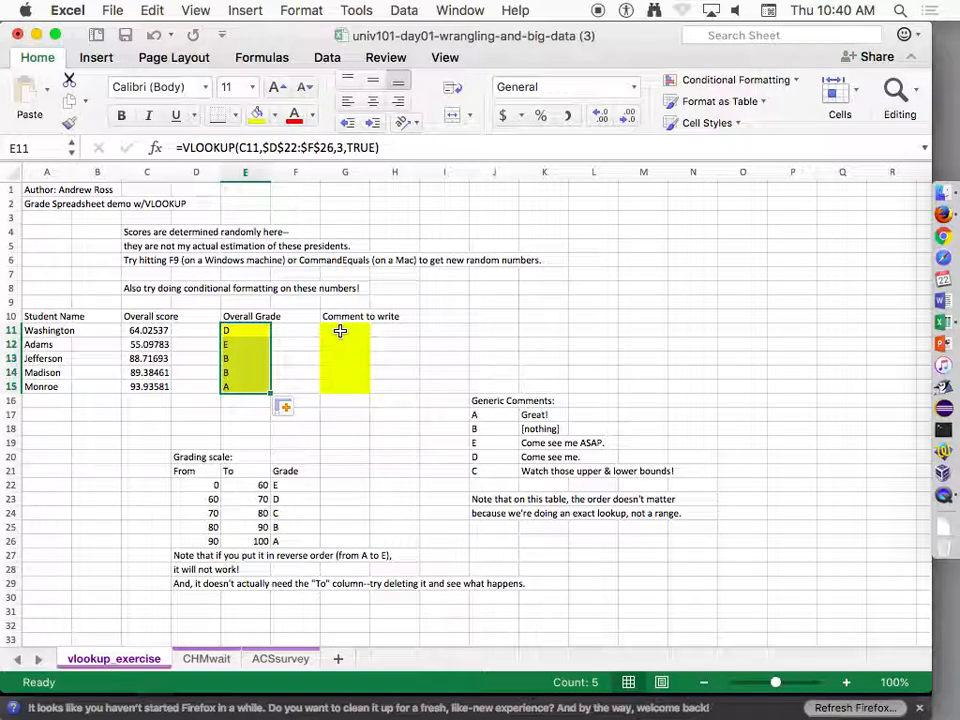
Review the generic comments table and start a VLOOKUP formula in G11 with grade cell E11 as the lookup value.
click(502, 414)
drag(502, 414, 558, 466)
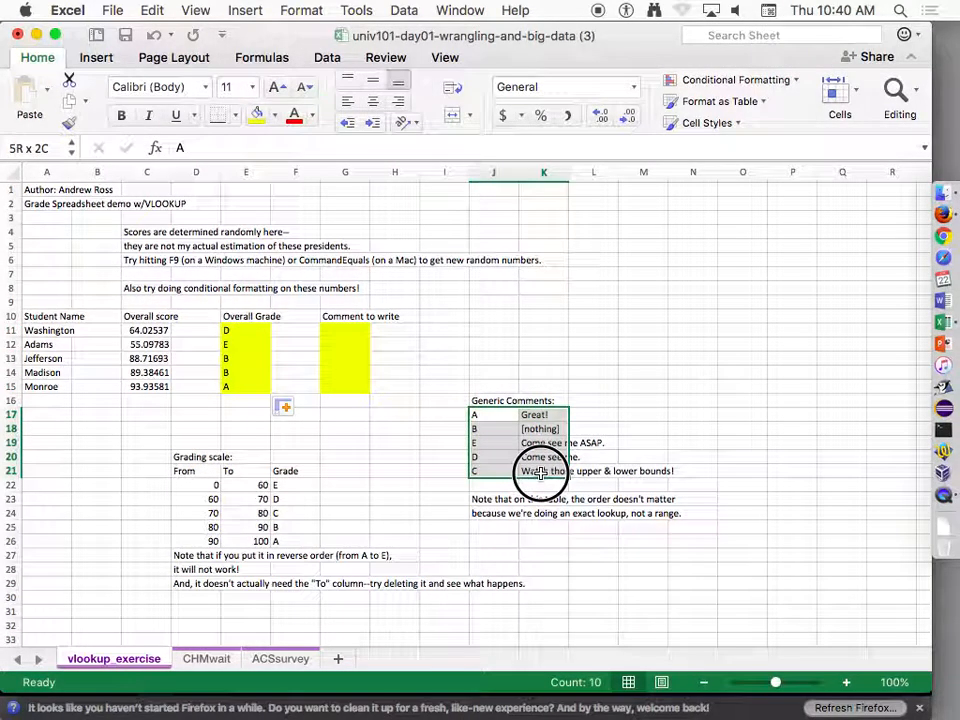
click(250, 329)
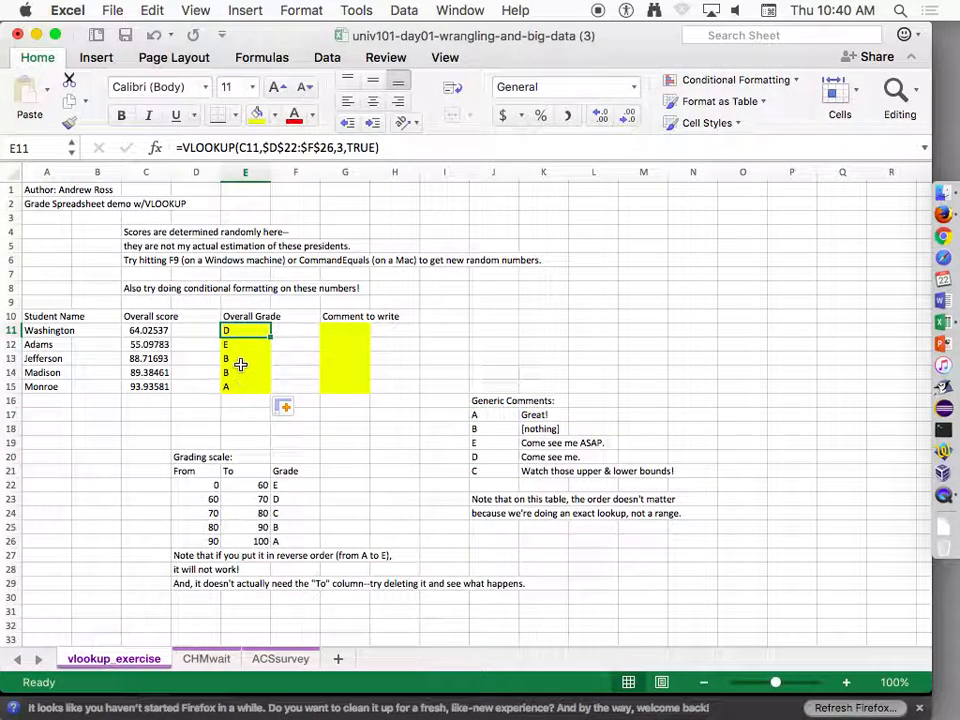
click(343, 331)
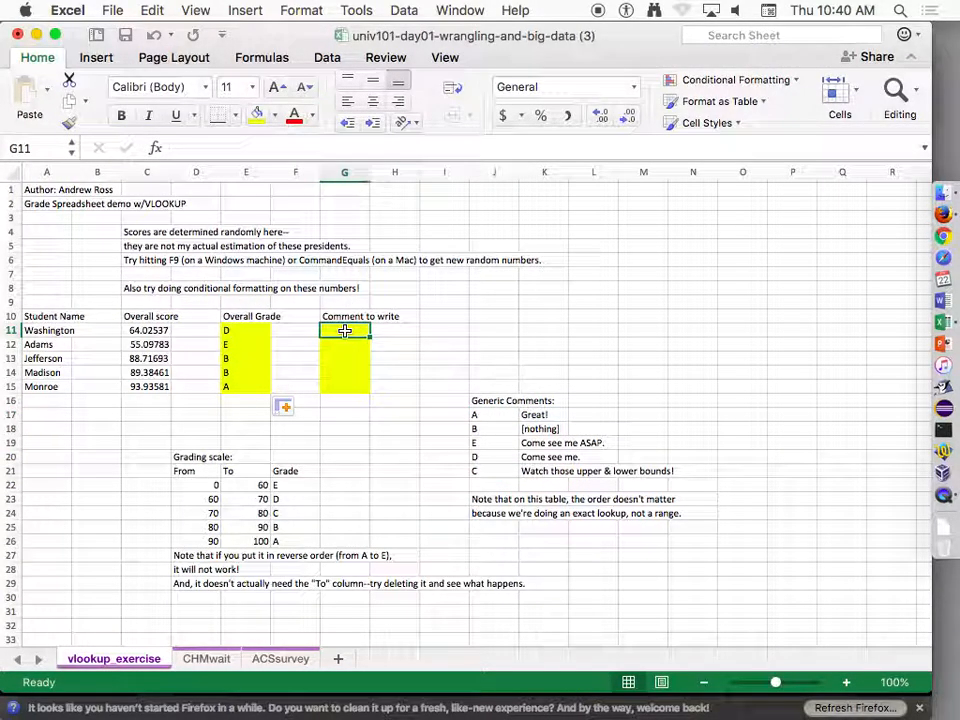
text(=vlook)
key(BackSpace)
text(okup()
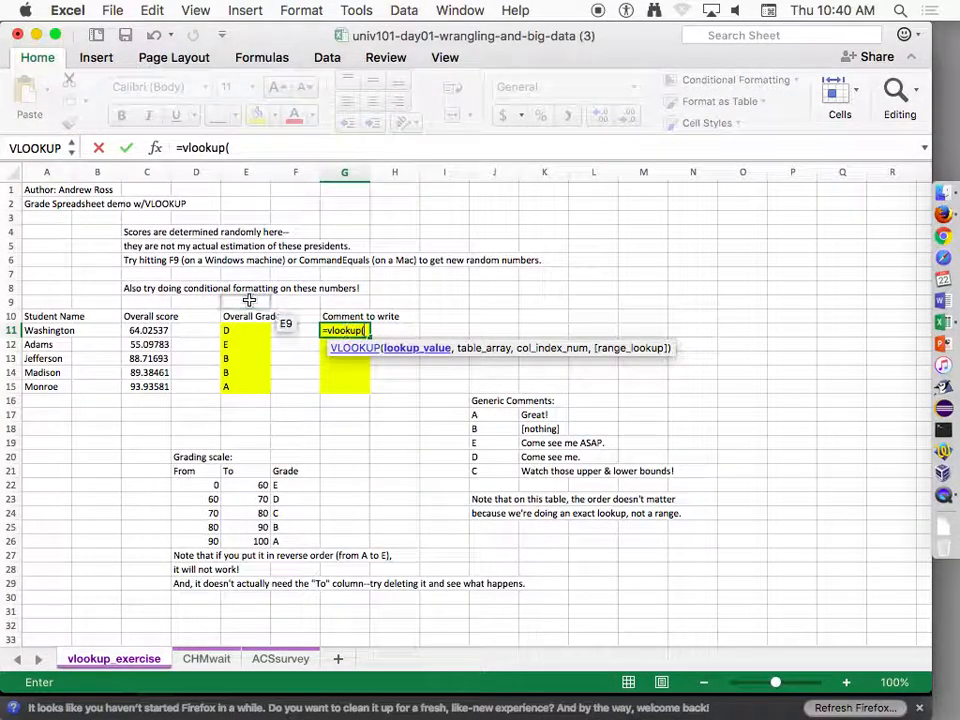
click(250, 331)
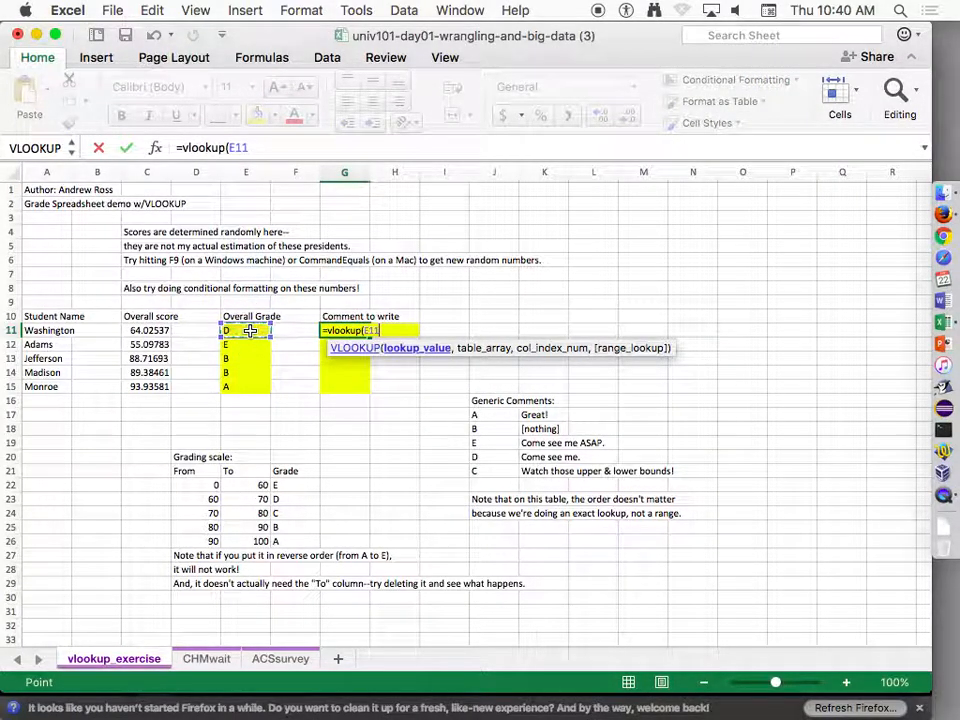
Complete the G11 lookup with table $J$17:$K$21, column 2 and exact match FALSE, and fill it down to G15.
text(,)
drag(498, 414, 529, 469)
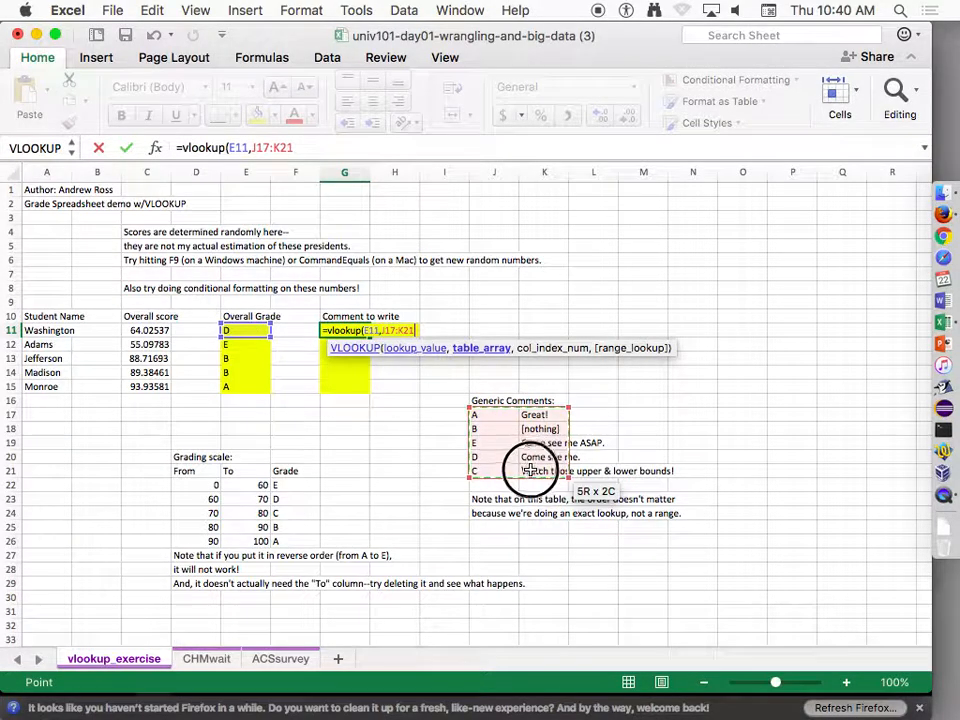
key(super+t)
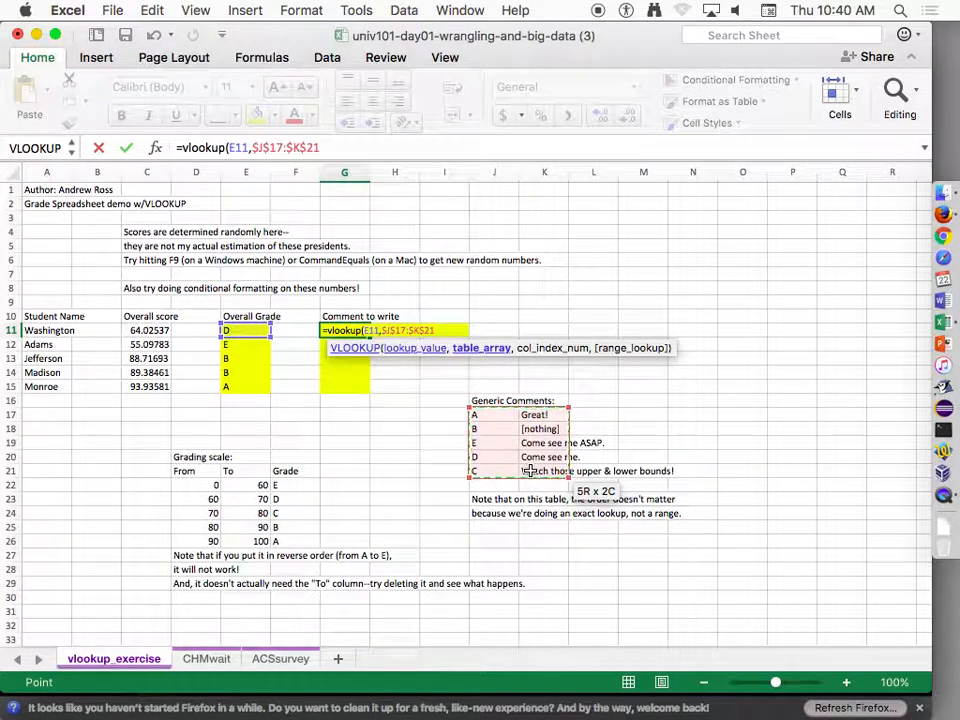
text(,2,)
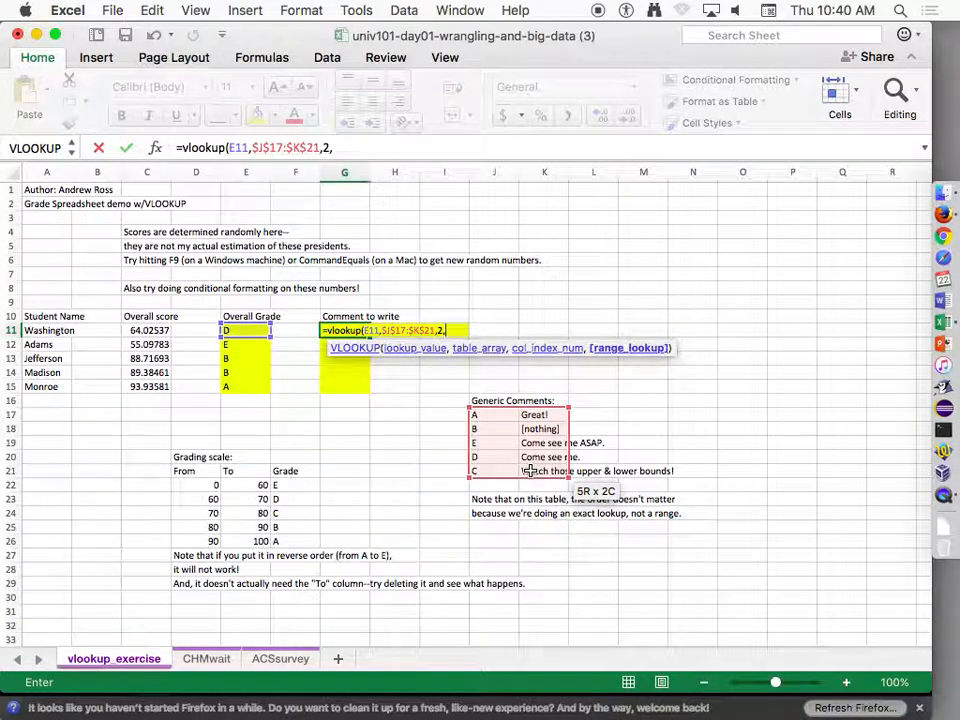
text(false))
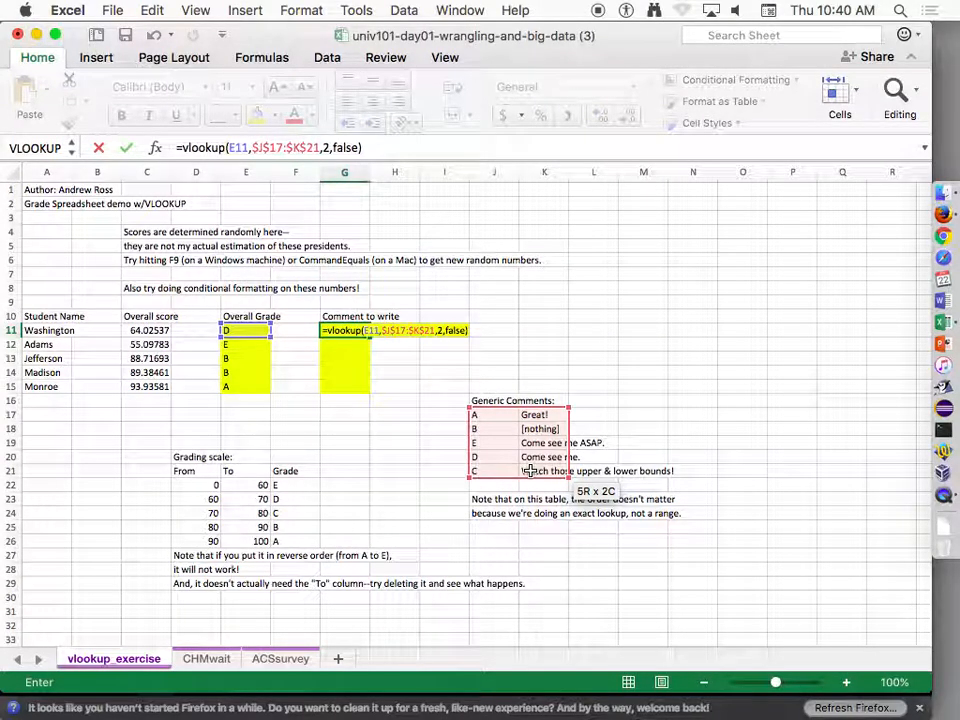
key(Return)
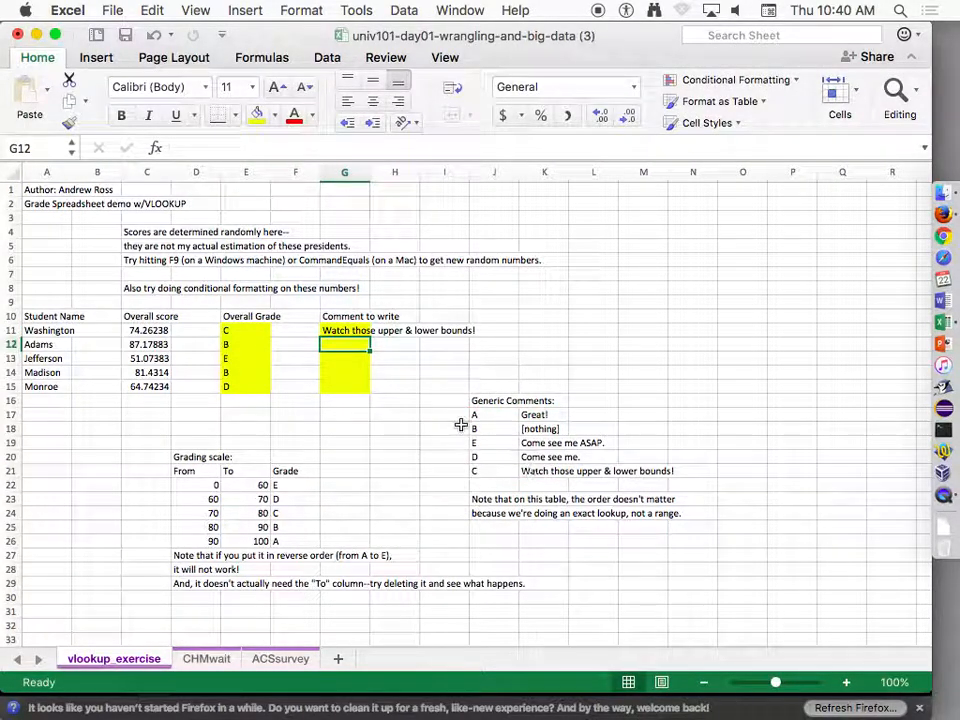
click(333, 329)
drag(368, 340, 368, 392)
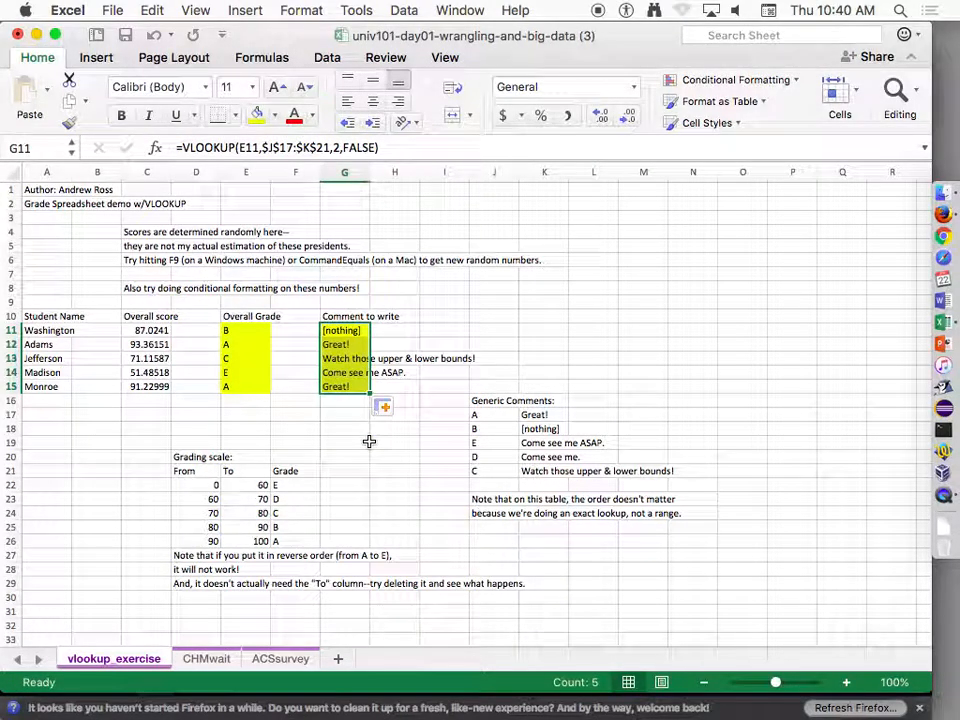
Review the generic comments table, try a duplicate grade E in J20, and undo that entry.
click(495, 418)
drag(495, 418, 528, 466)
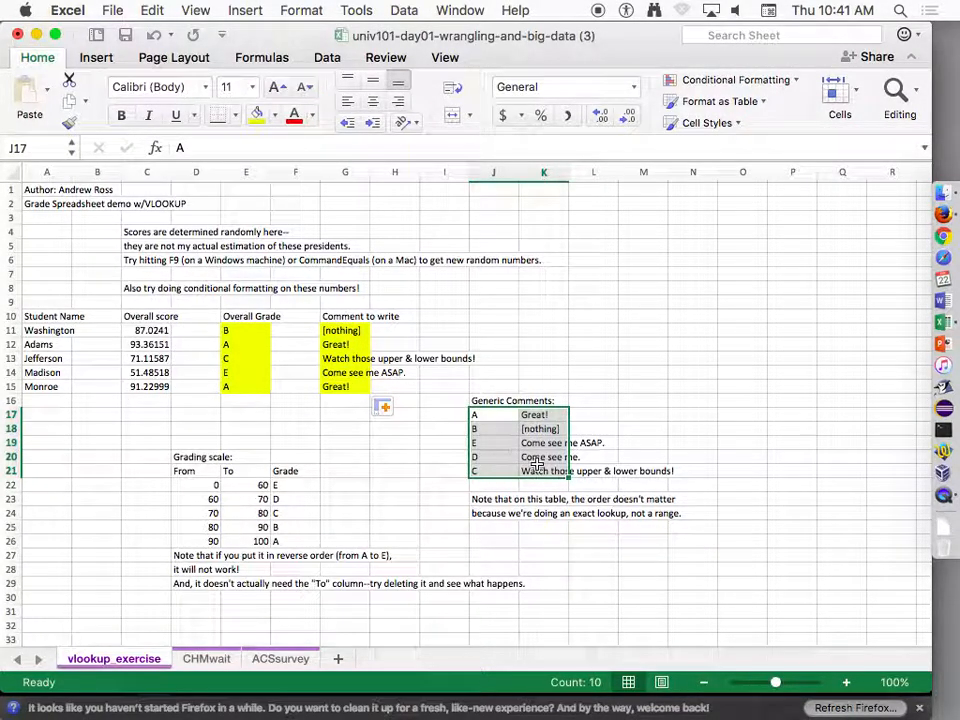
click(502, 429)
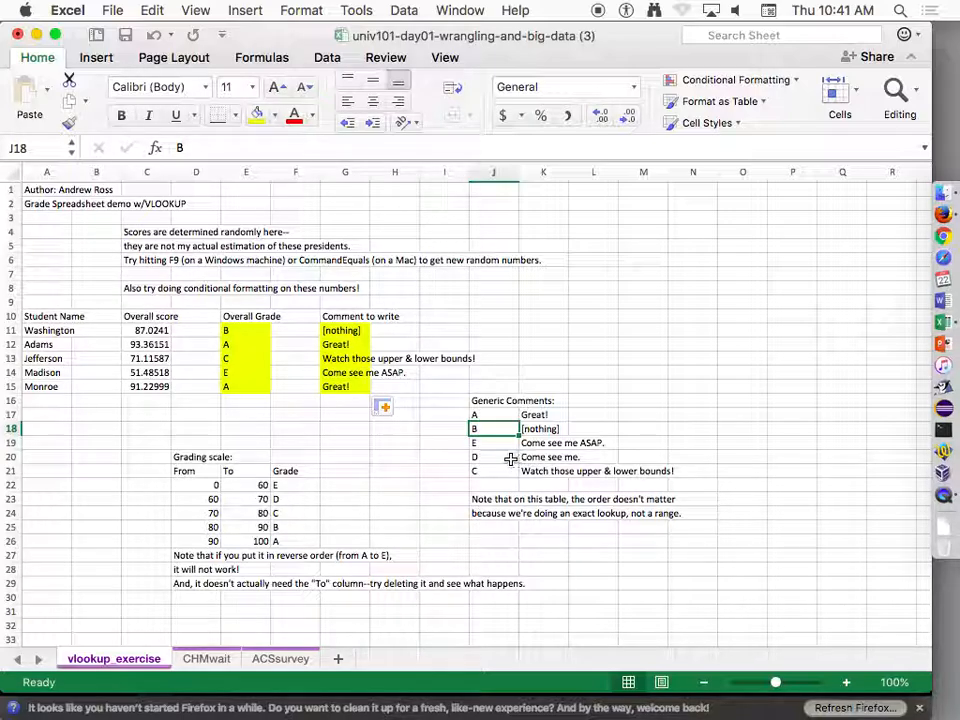
click(499, 444)
click(500, 458)
text(E)
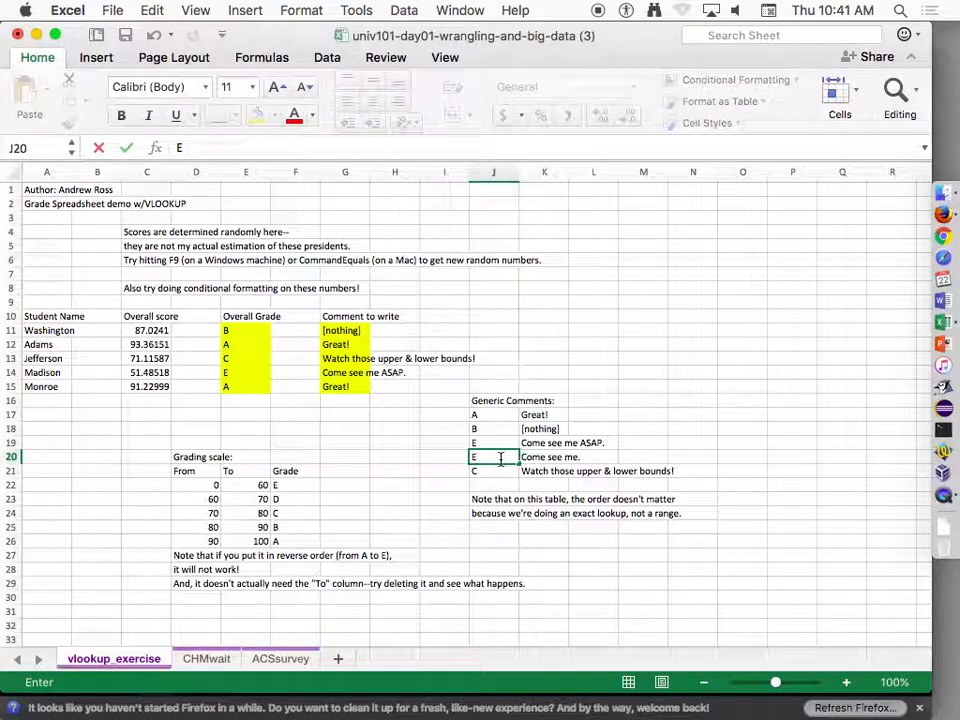
key(Return)
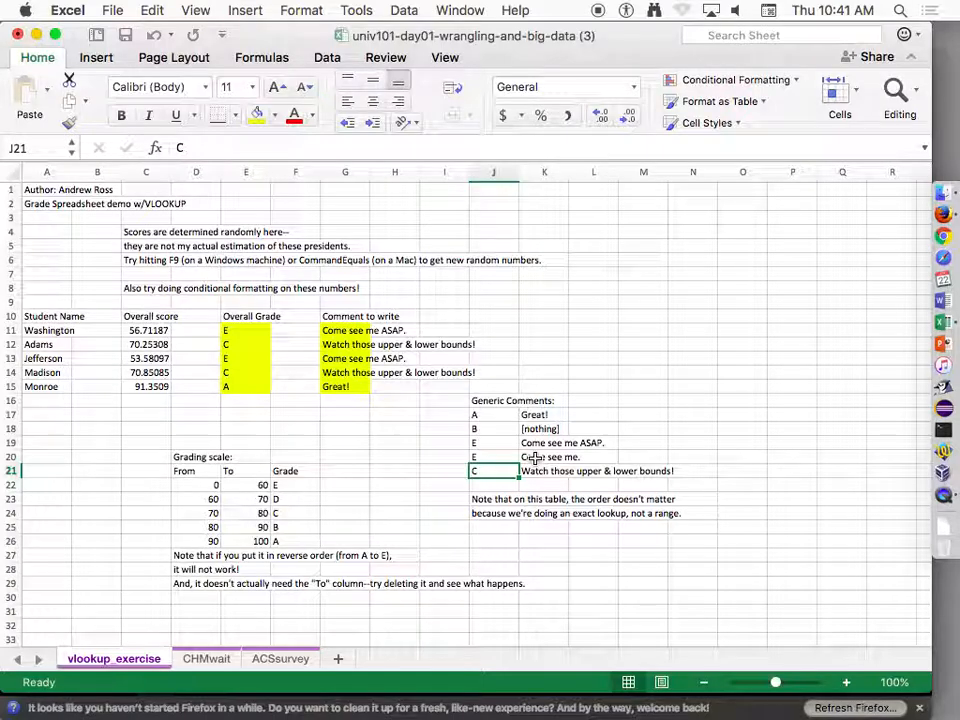
key(super+z)
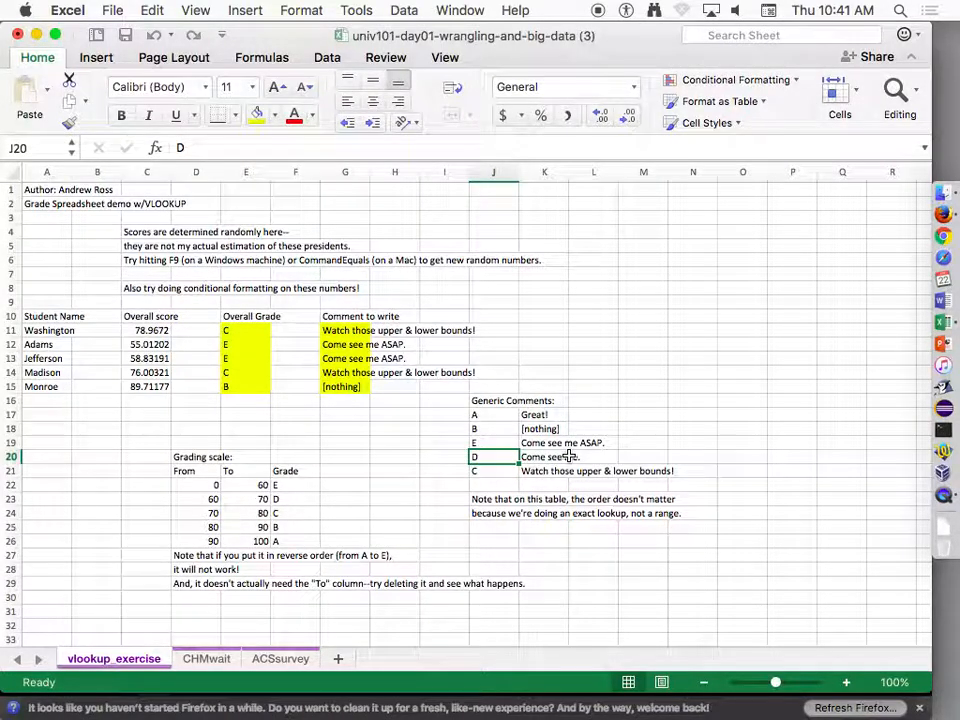
Clear the grade in J20 and wrap G11's VLOOKUP in IF(ISNA(...)) with "didn't find it" as the value if true.
key(BackSpace)
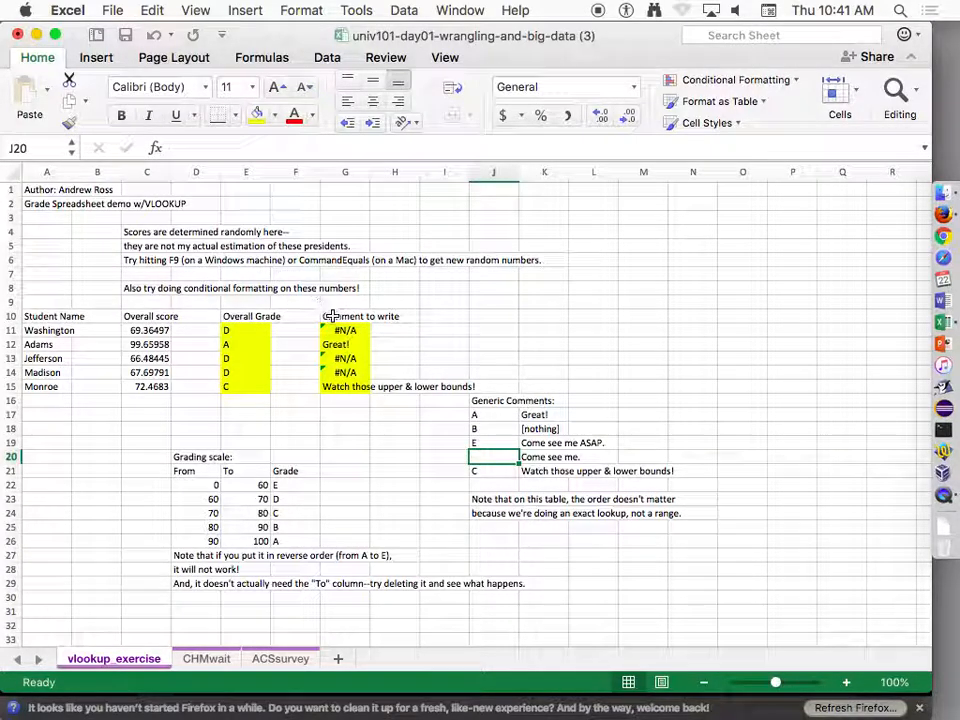
click(344, 331)
click(265, 147)
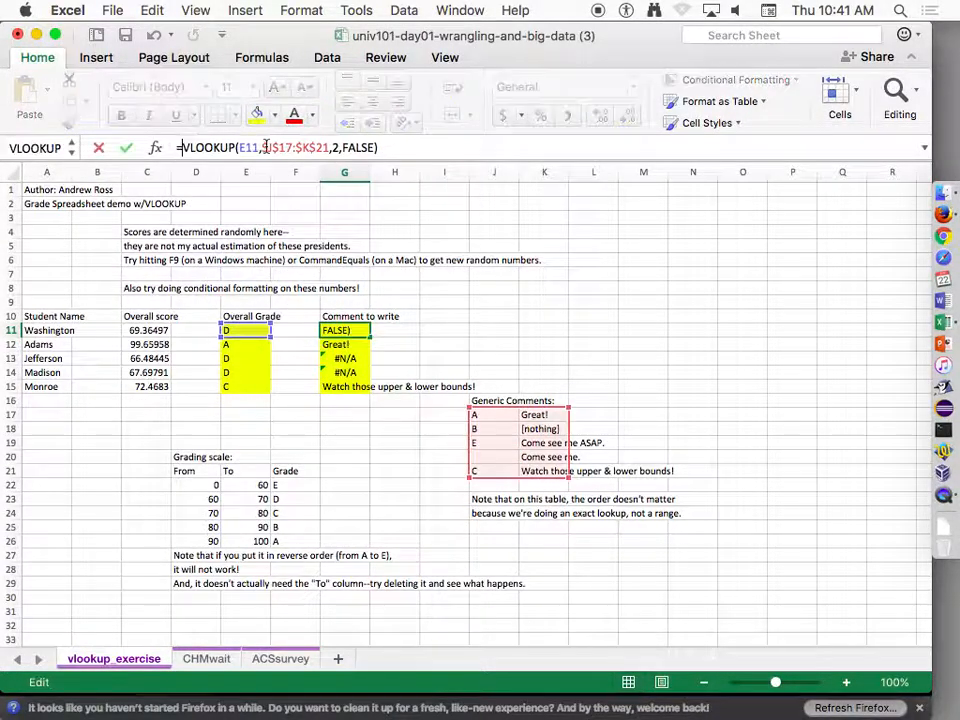
text(if)
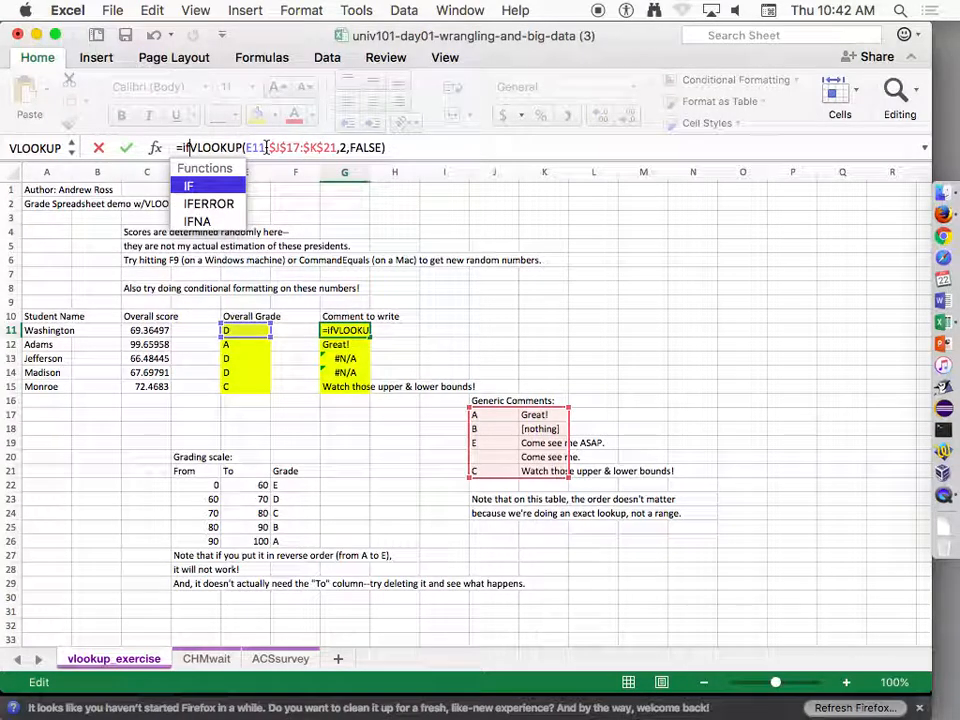
text(()
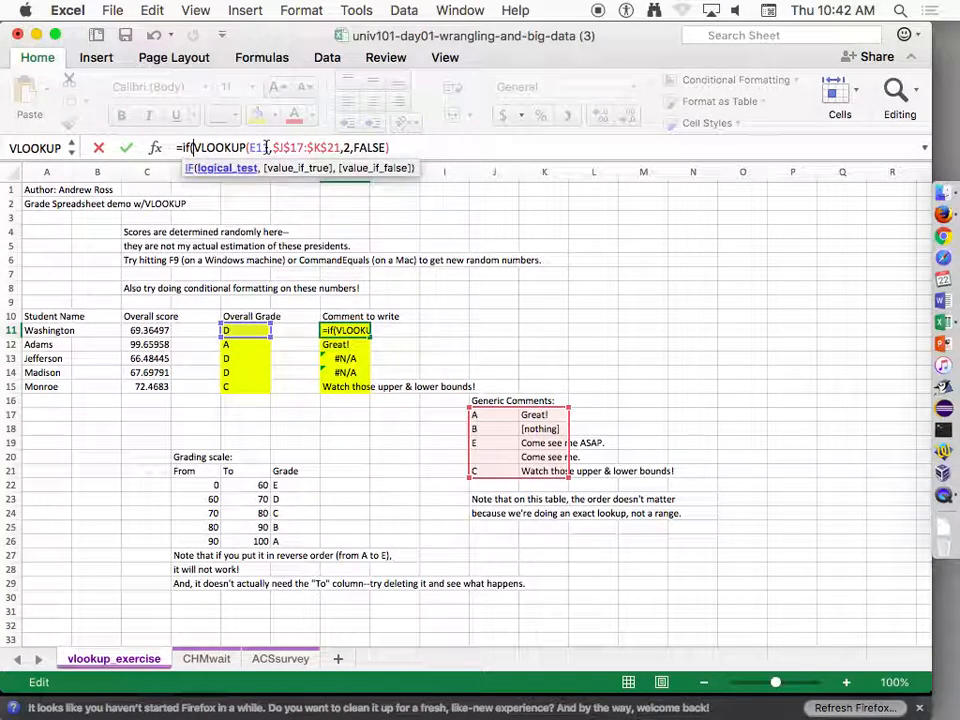
text(isna()
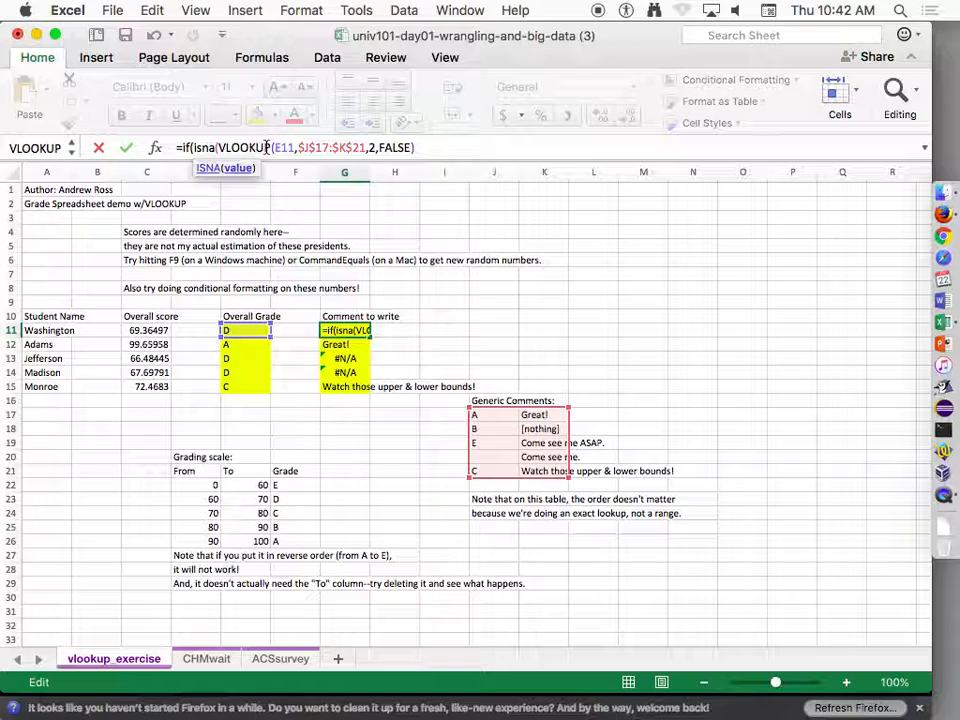
click(422, 147)
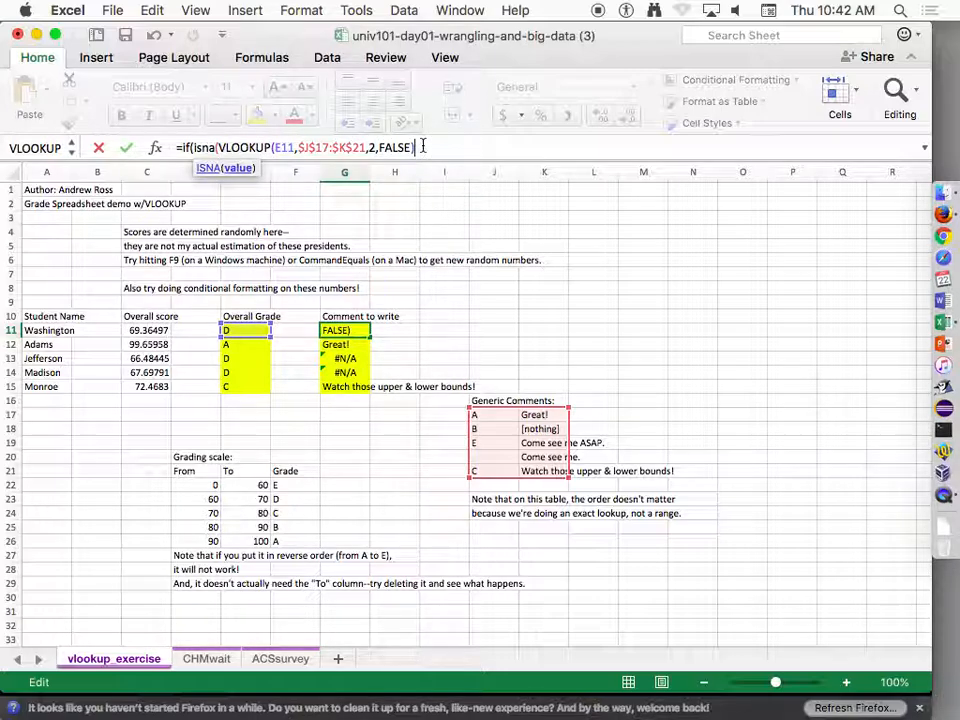
text())
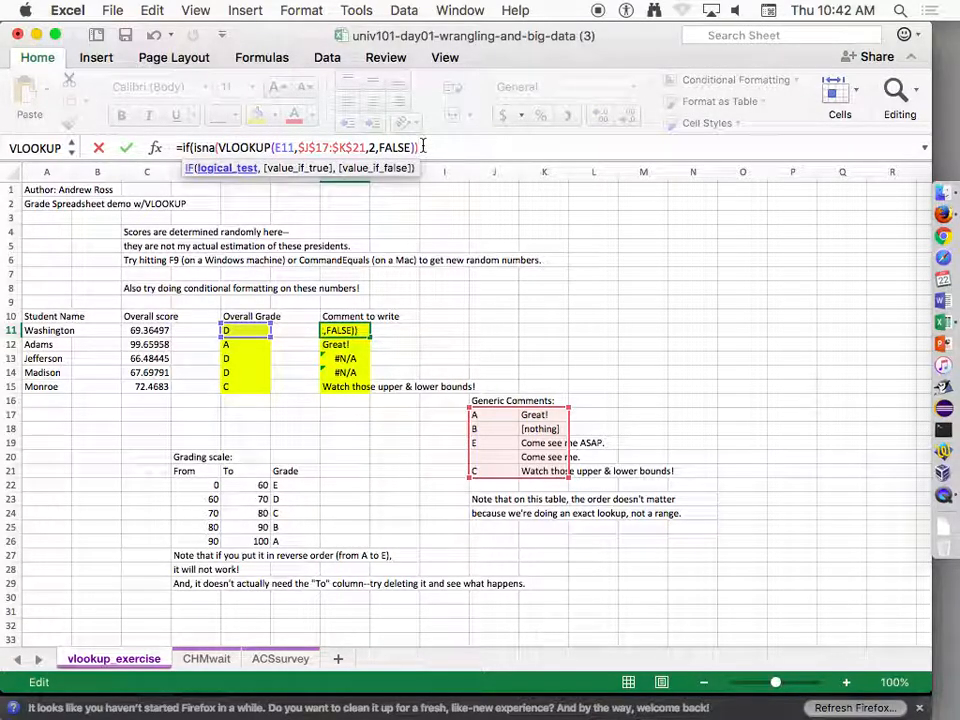
text(,"didn't find it",)
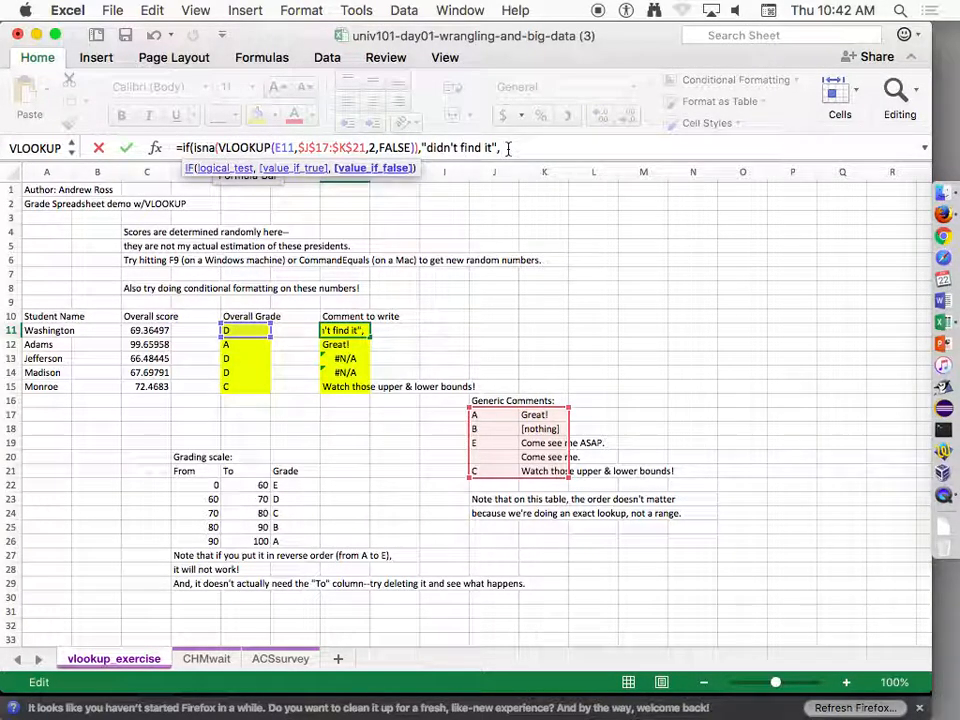
Reuse the same VLOOKUP as the value if false in G11 and fill the IF formula down to G15.
drag(218, 148, 418, 147)
key(super+c)
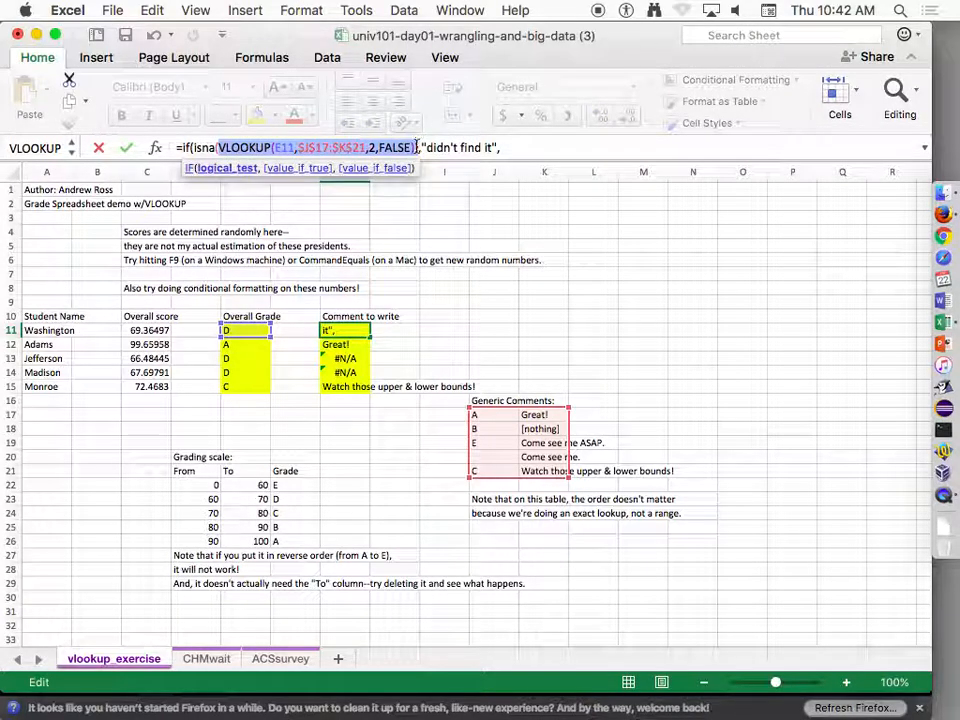
click(530, 151)
key(super+v)
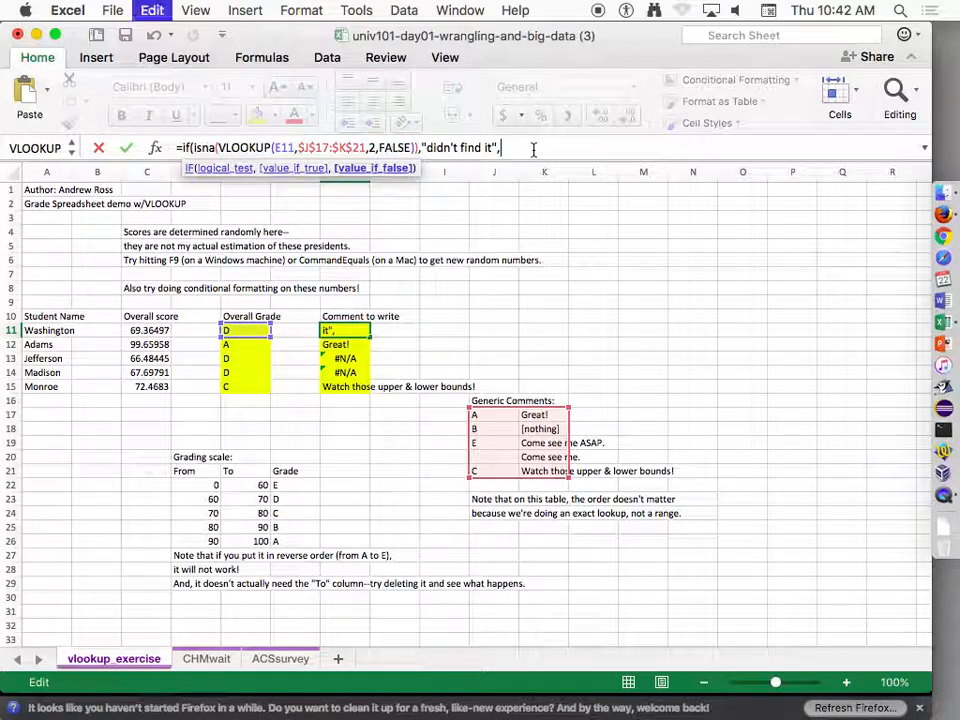
text())
key(Return)
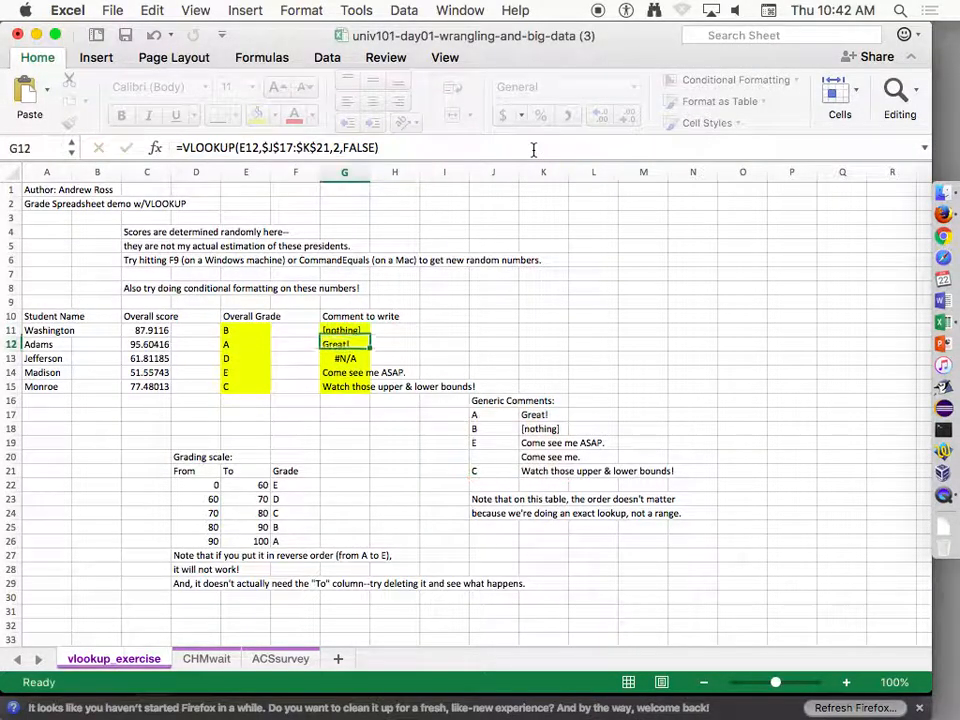
key(Up)
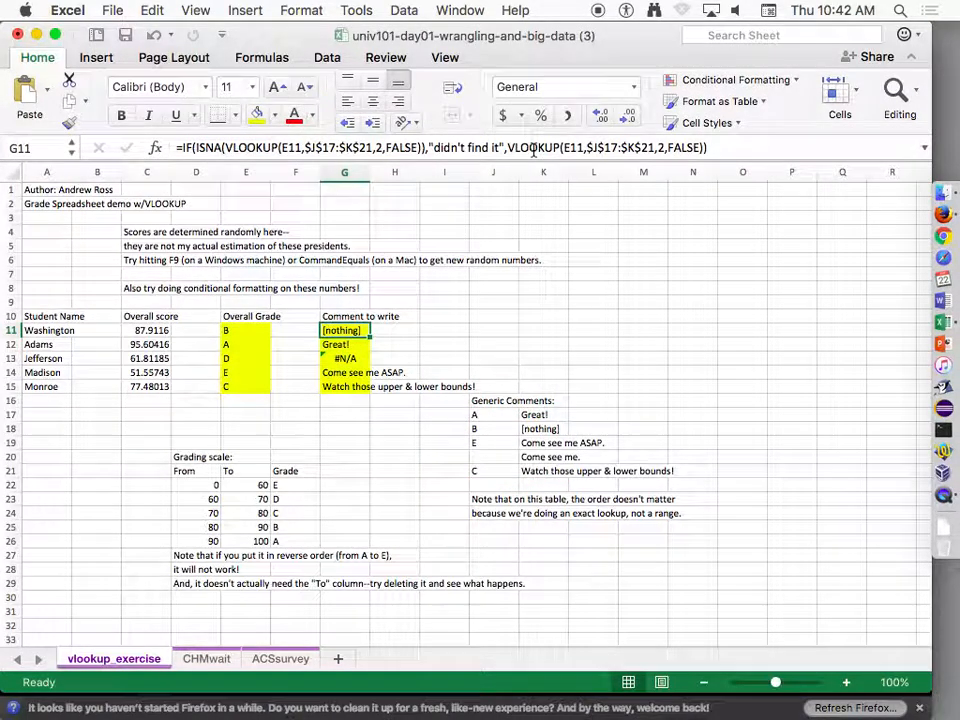
double_click(370, 337)
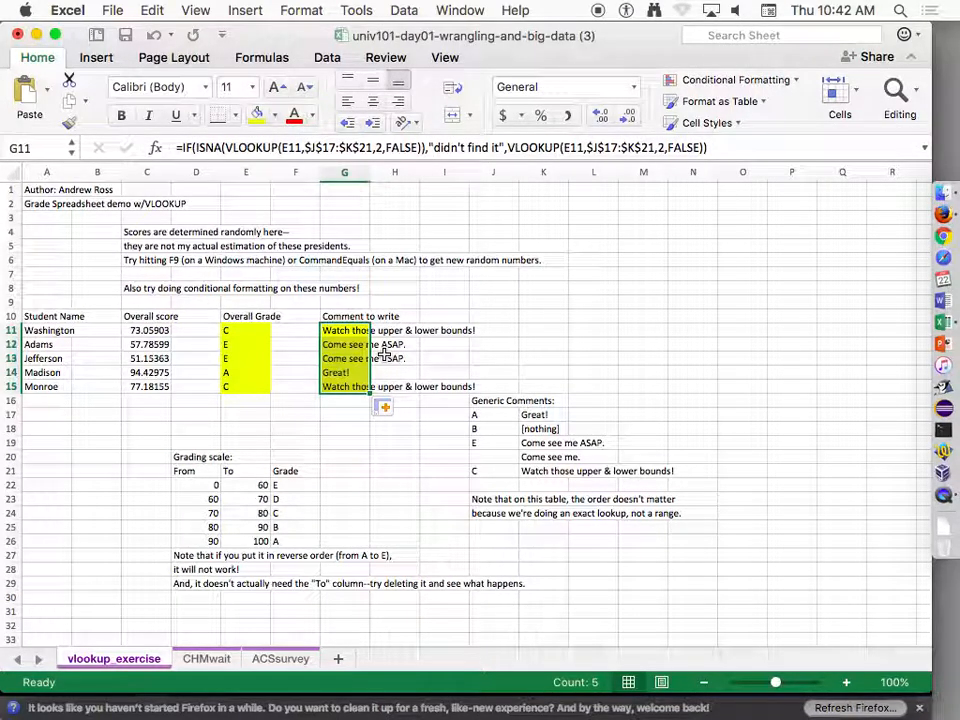
Recalculate the random scores several times to test how the comment formula handles the missing grade.
key(super+equal)
key(super+equal)
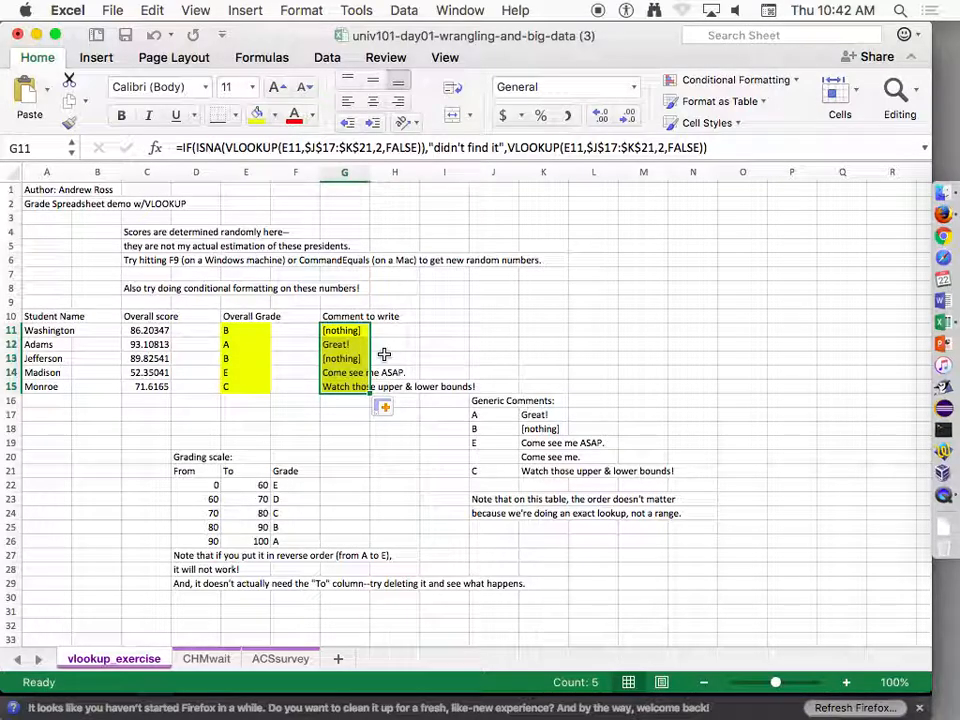
key(super+equal)
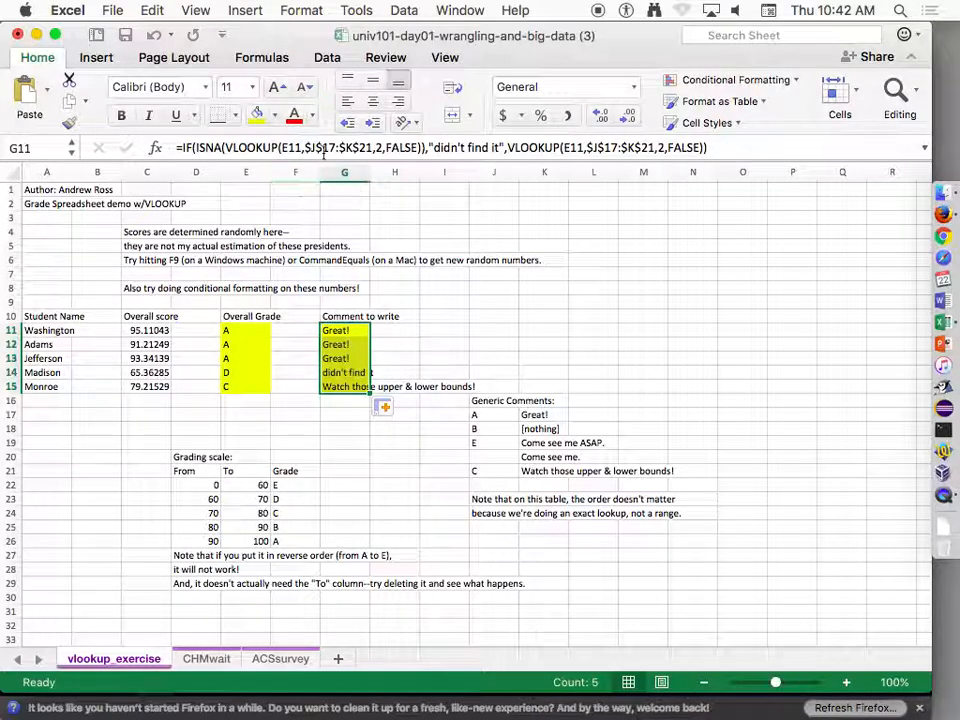
Replace the IF and ISNA functions around the first VLOOKUP in G11 with a single IFERROR function.
click(292, 147)
click(349, 331)
key(Escape)
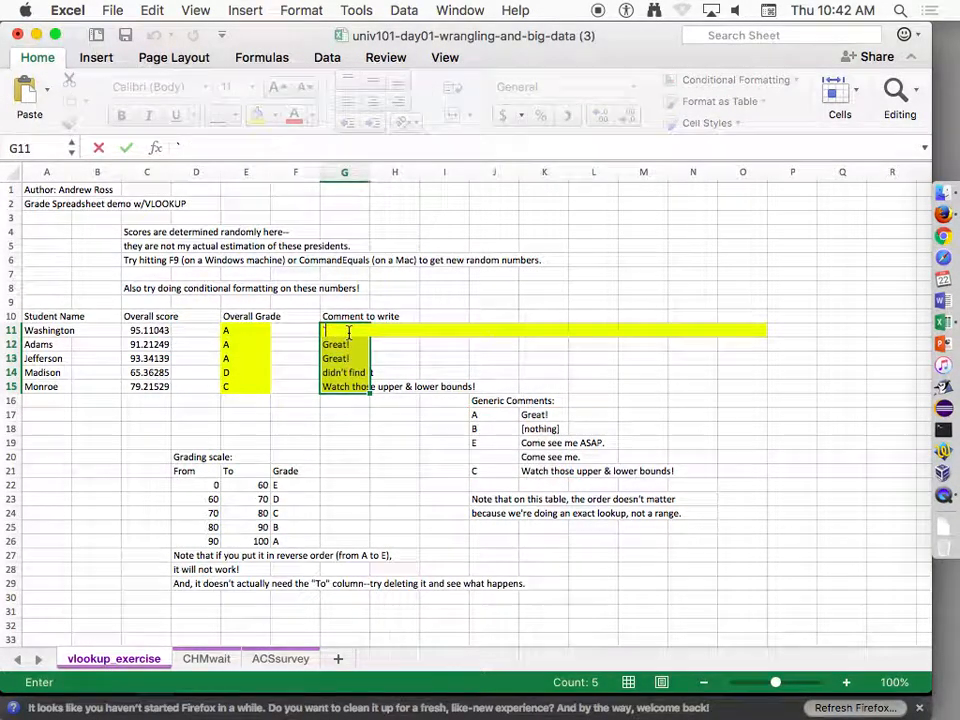
double_click(349, 331)
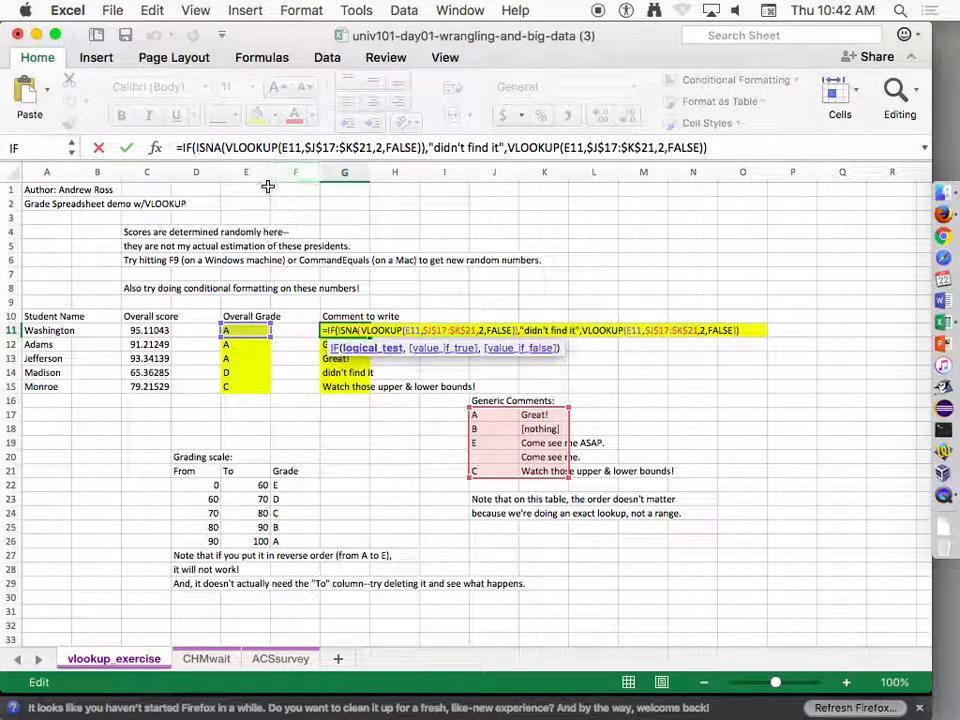
click(220, 147)
key(BackSpace)
key(BackSpace)
key(BackSpace)
key(BackSpace)
key(BackSpace)
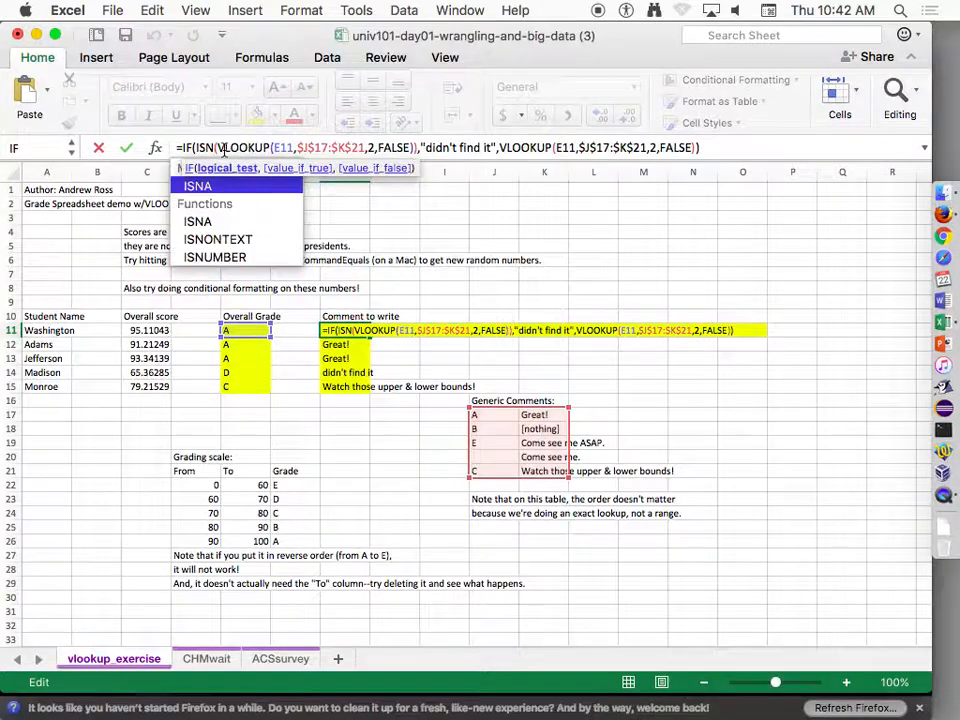
text(error)
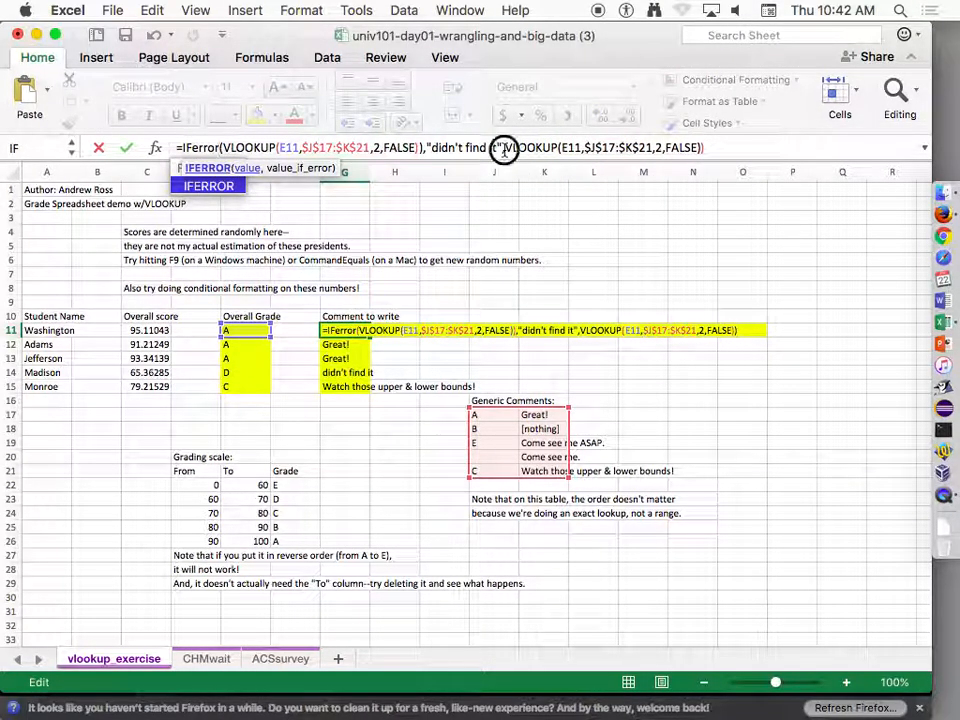
Remove the second VLOOKUP and the extra parenthesis from G11's IFERROR formula, and fill it down to G15.
drag(504, 147, 726, 146)
key(BackSpace)
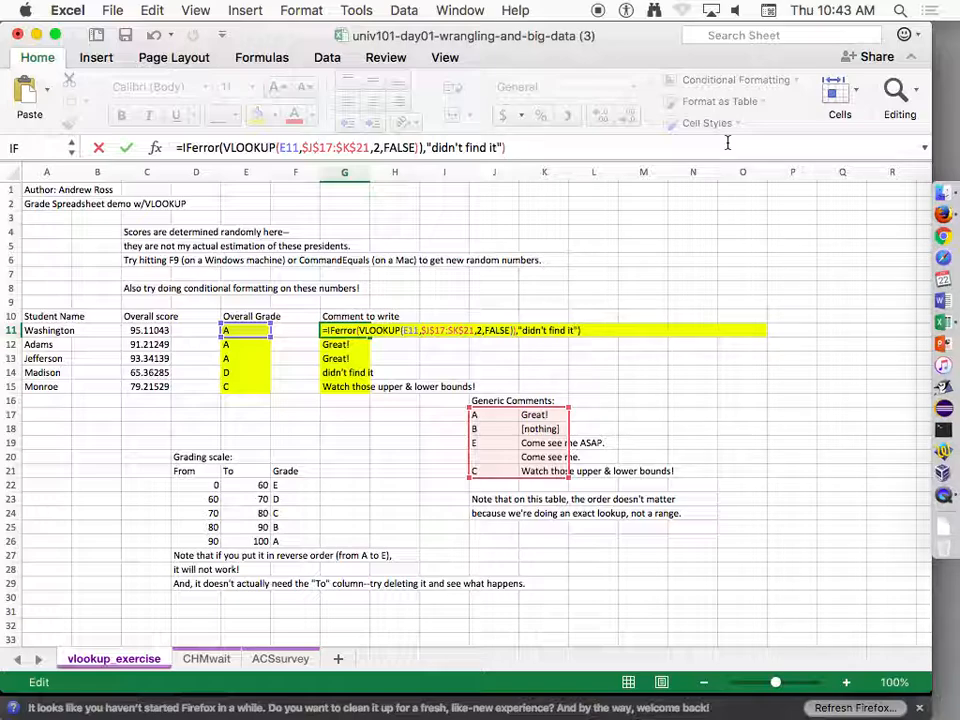
click(428, 148)
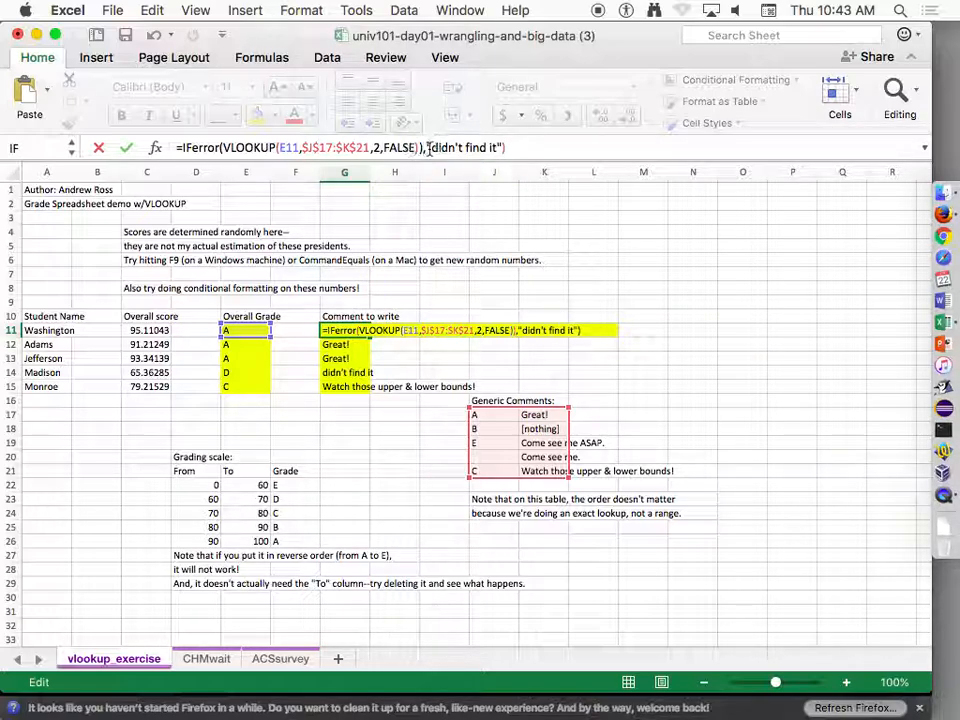
key(BackSpace)
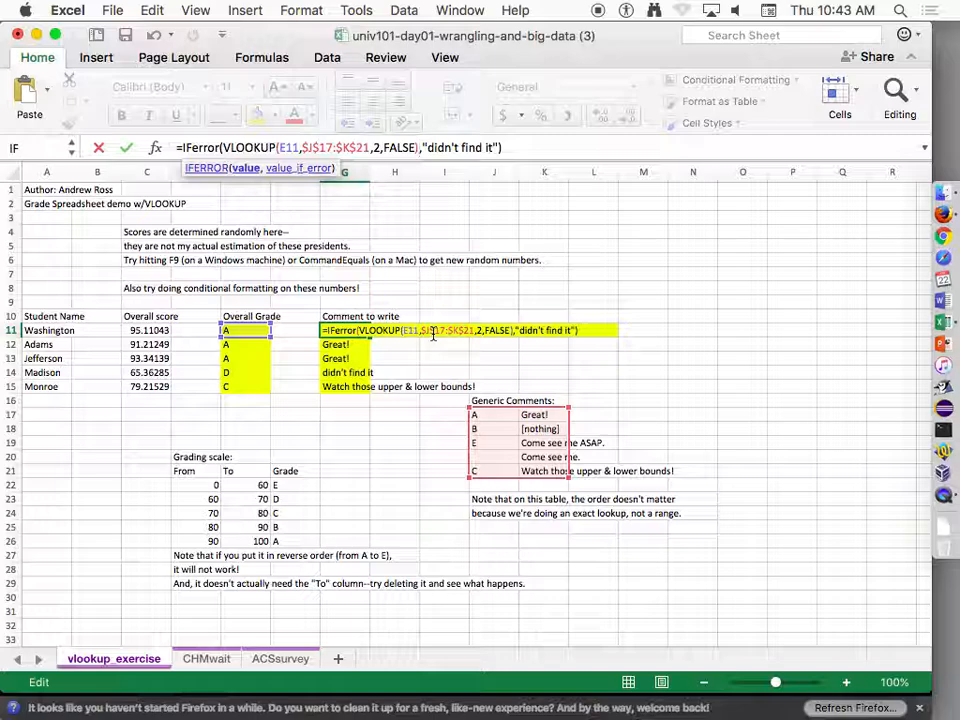
key(Return)
key(Up)
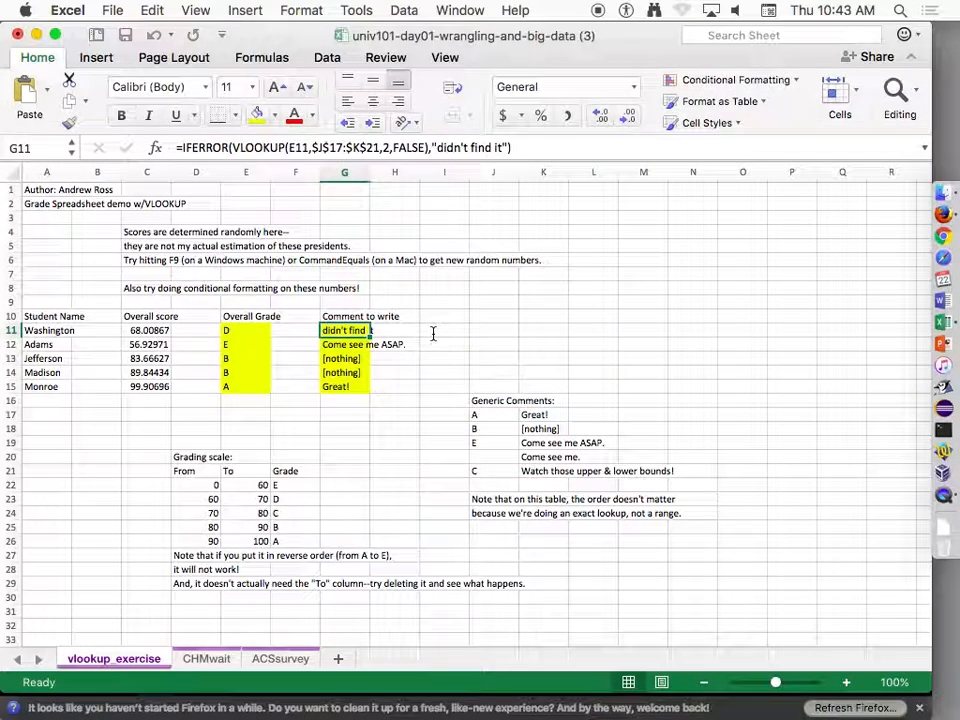
double_click(369, 337)
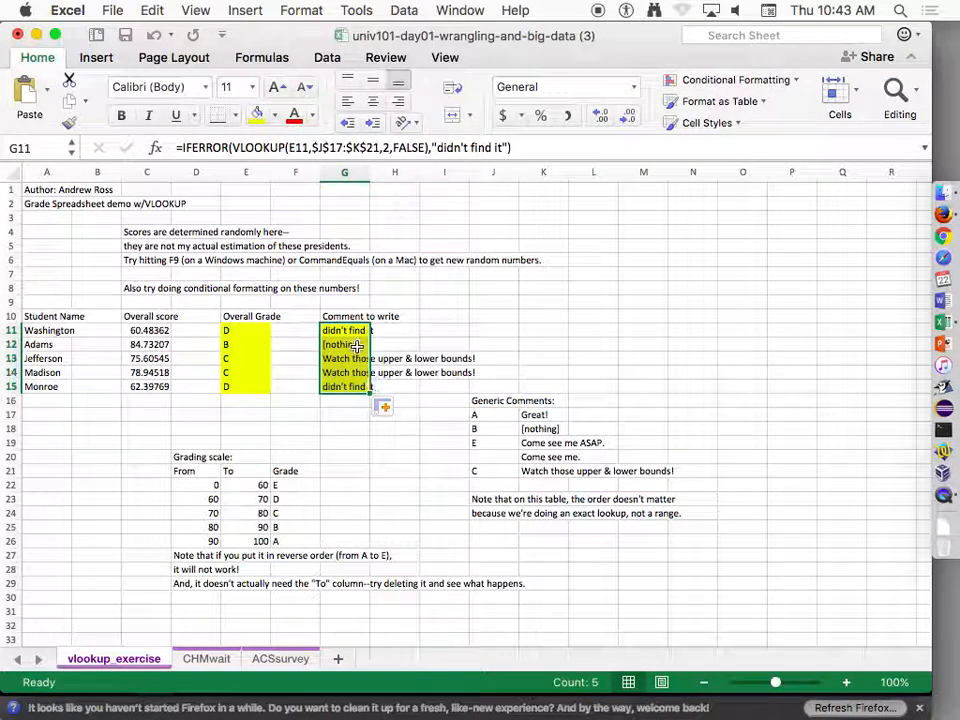